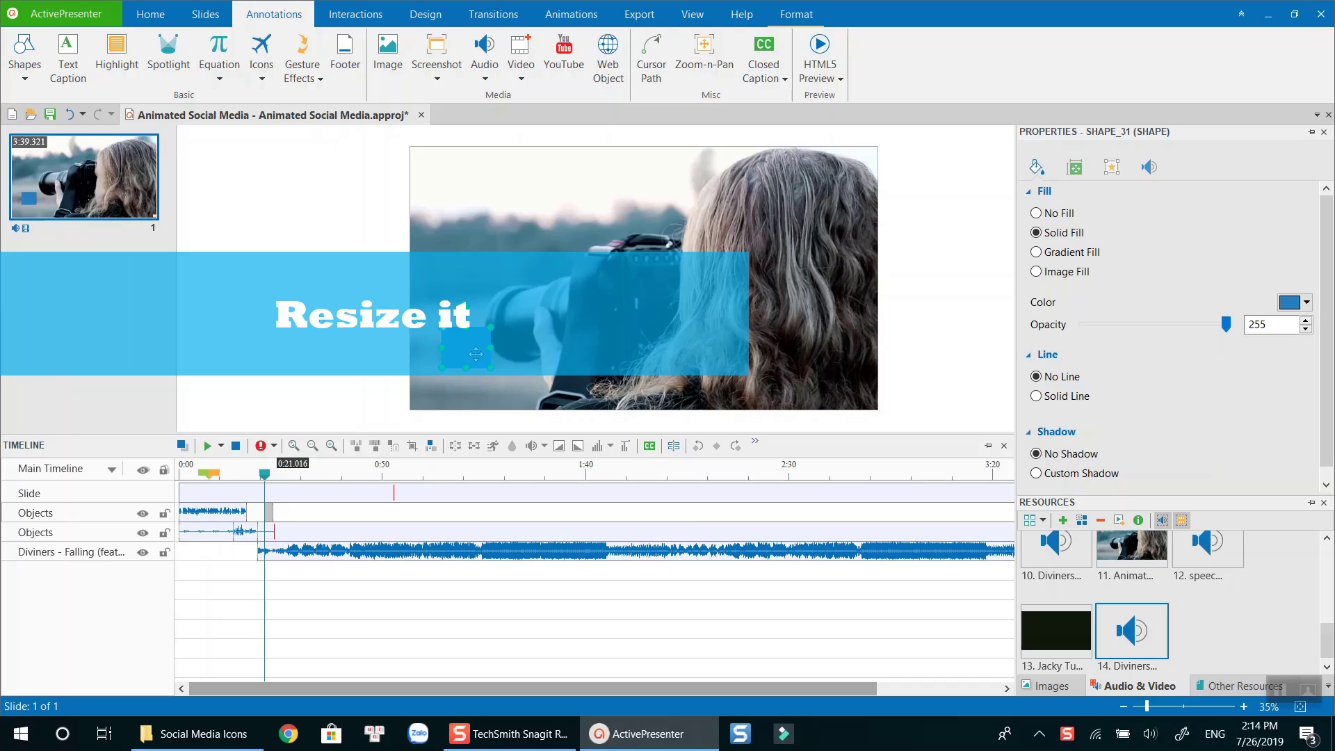
Duplicate the blue square on the slide twice so there are three identical squares
click(480, 372)
click(478, 357)
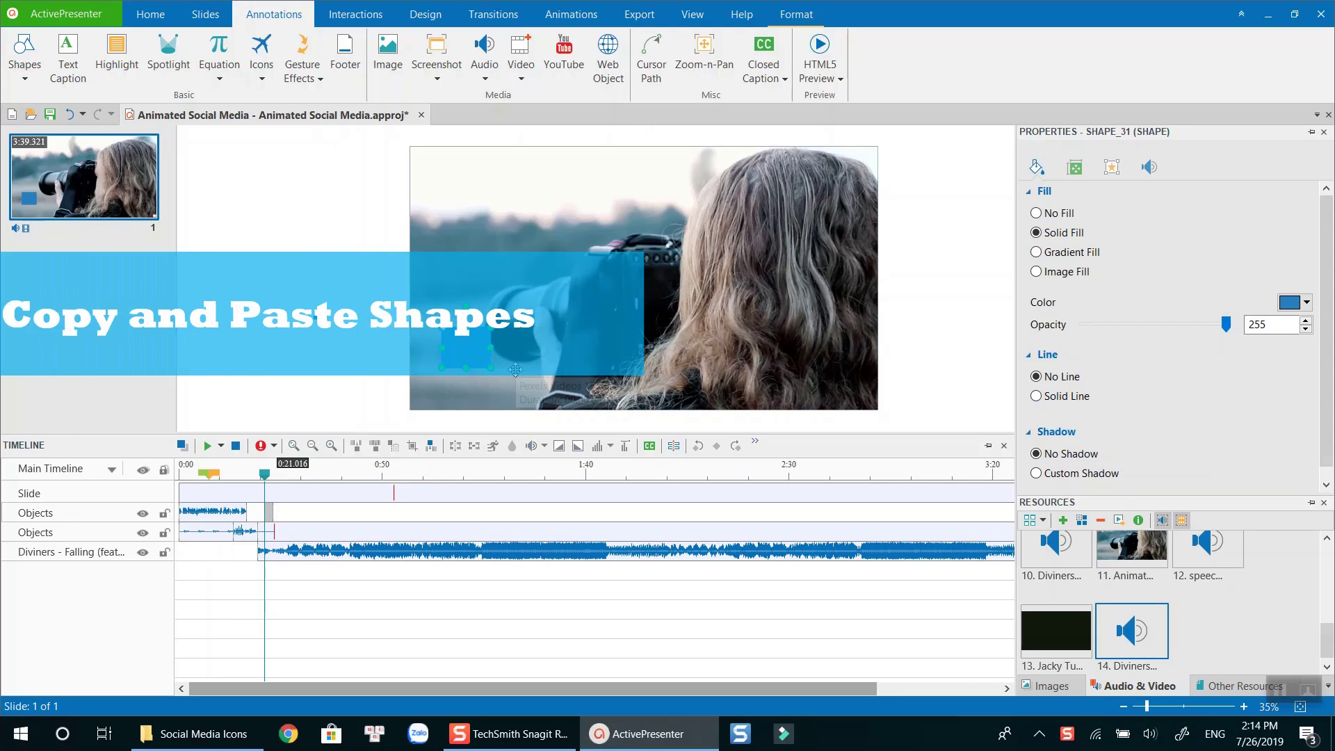
key(ctrl+c)
key(ctrl+v)
key(ctrl+v)
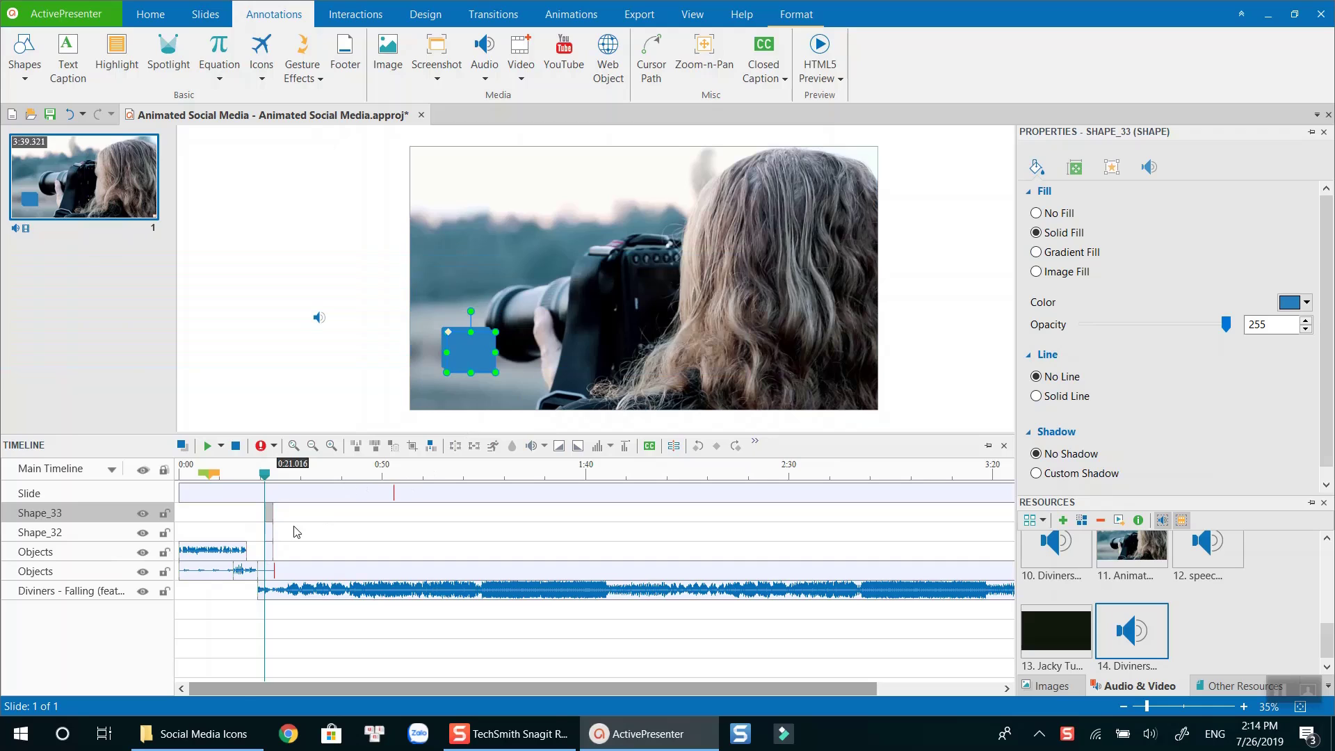
Extend the timeline duration of all three blue squares together so they end at about 0:26
scroll(283, 541, up, 3)
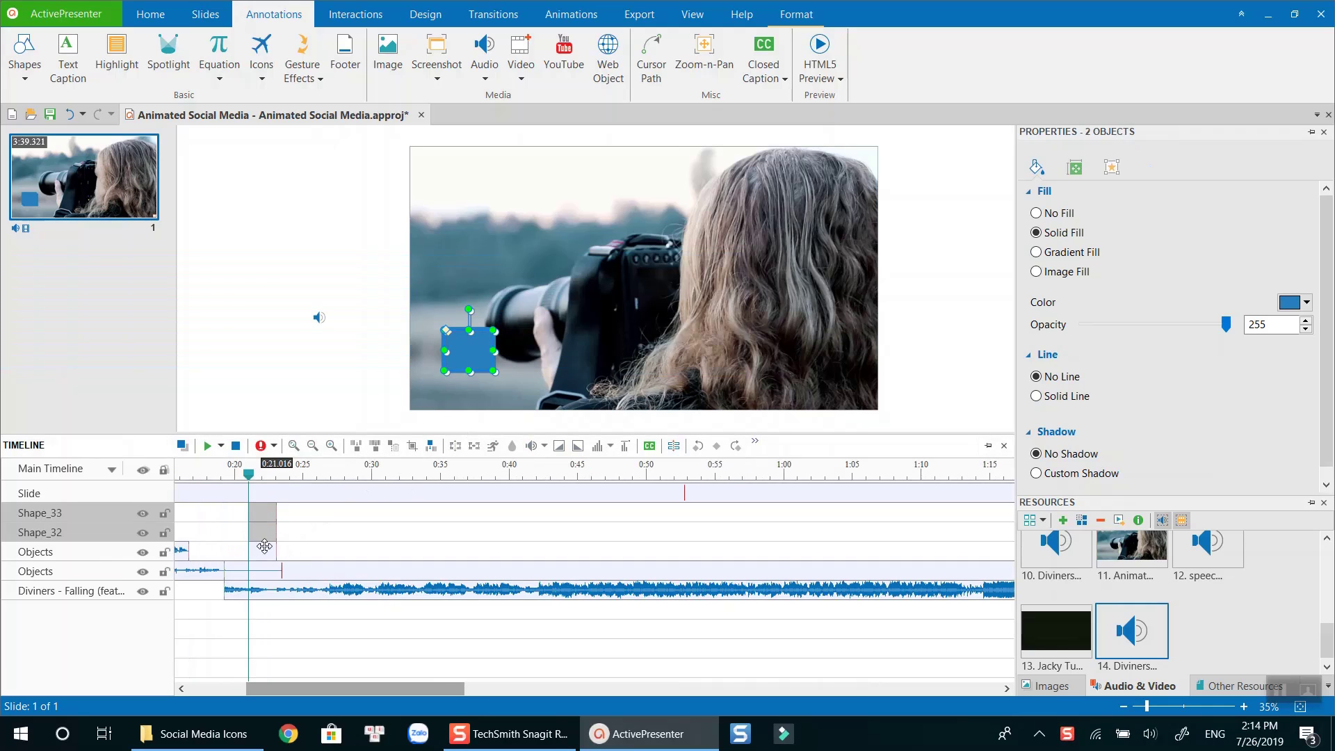
shift+click(264, 547)
drag(278, 529, 320, 530)
click(486, 510)
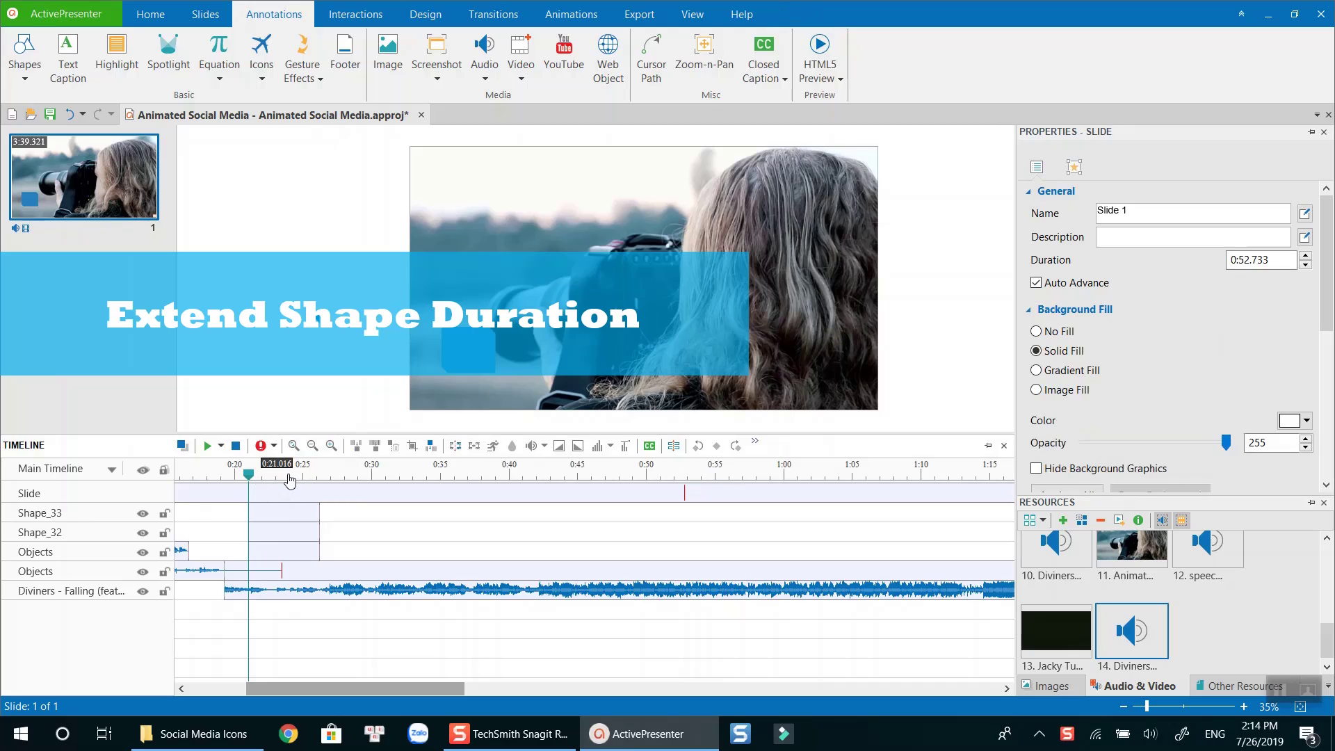
Set the playhead to 0:23.895 and move the two copied squares into a row to the right of the original
click(287, 470)
click(285, 513)
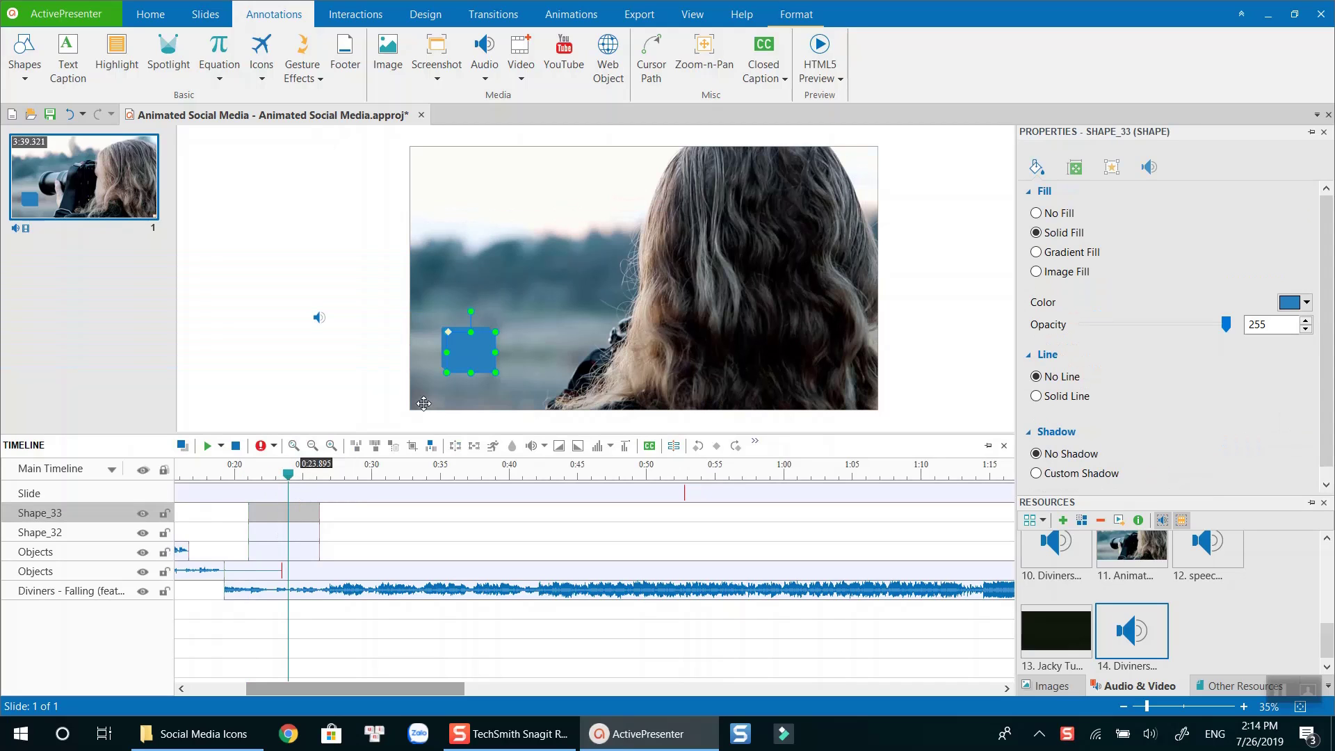
drag(467, 361, 607, 352)
click(507, 355)
click(474, 354)
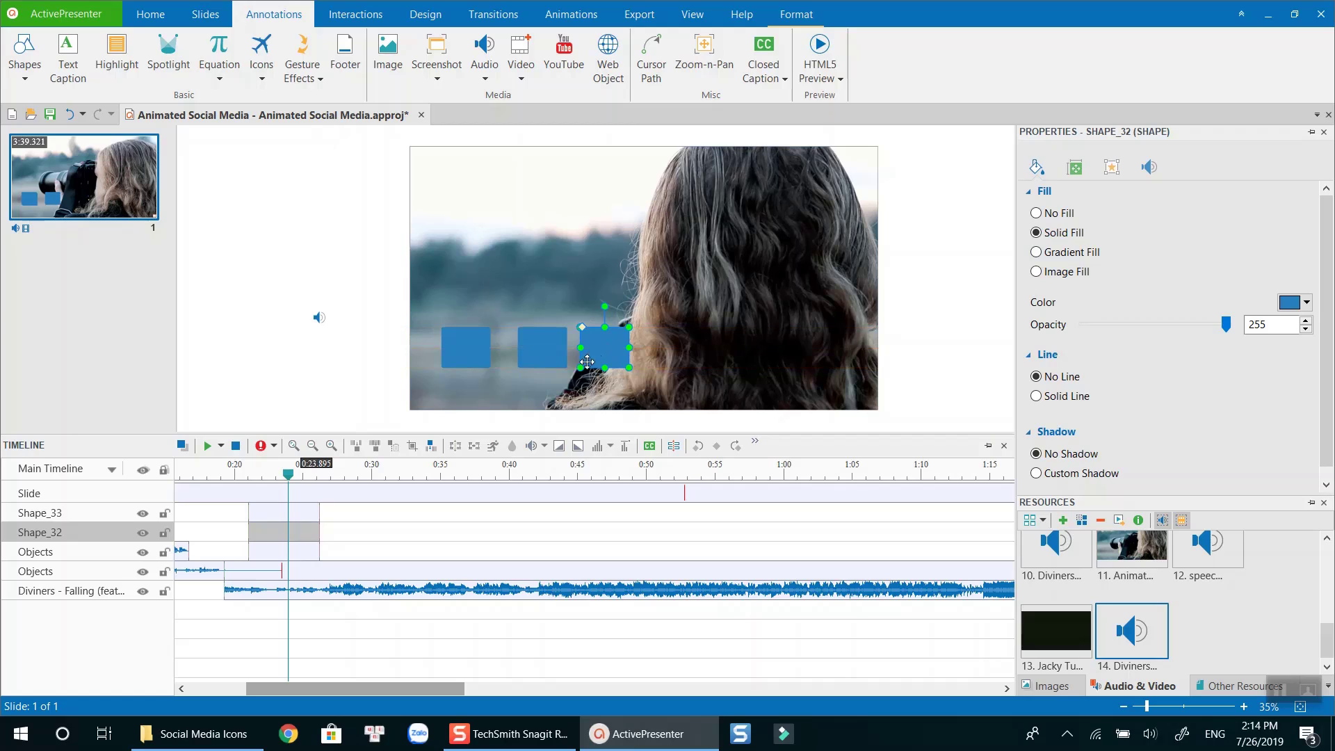
Shift the second and third squares slightly left so that all three squares are evenly spaced
click(566, 379)
click(466, 347)
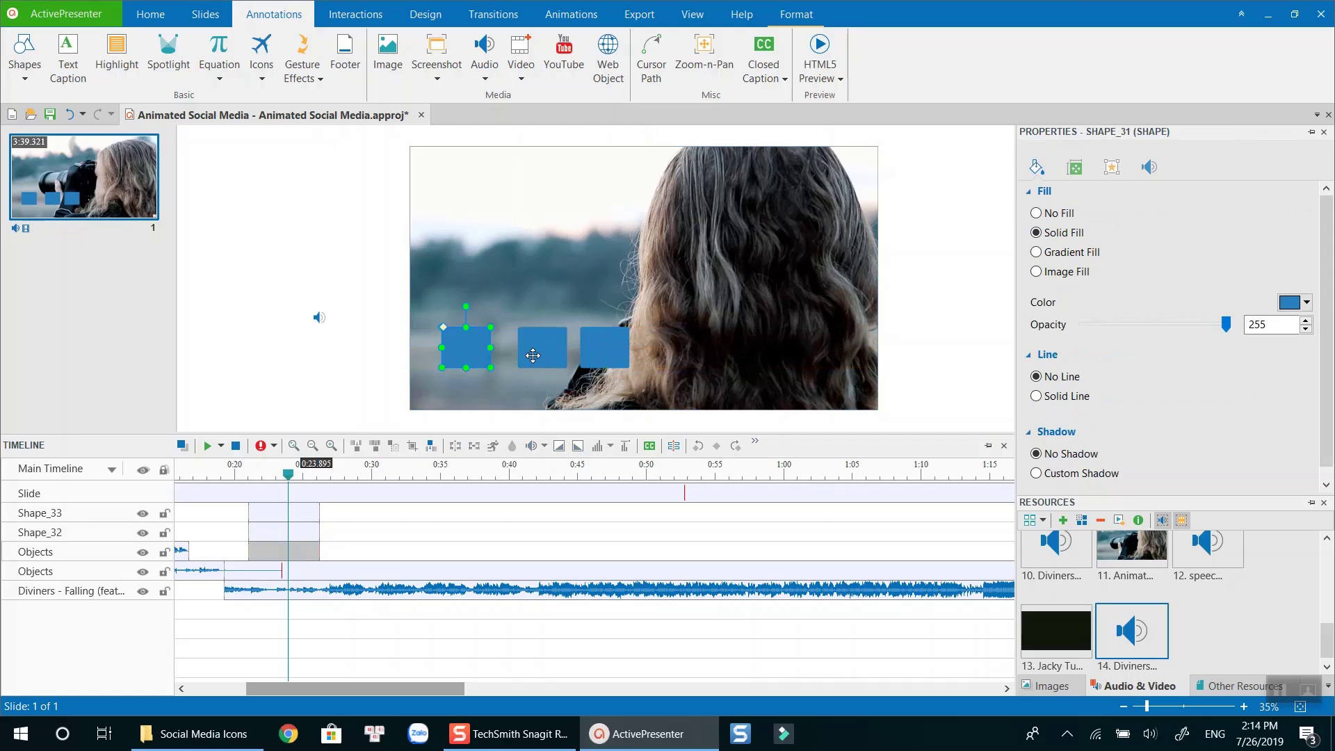
click(622, 305)
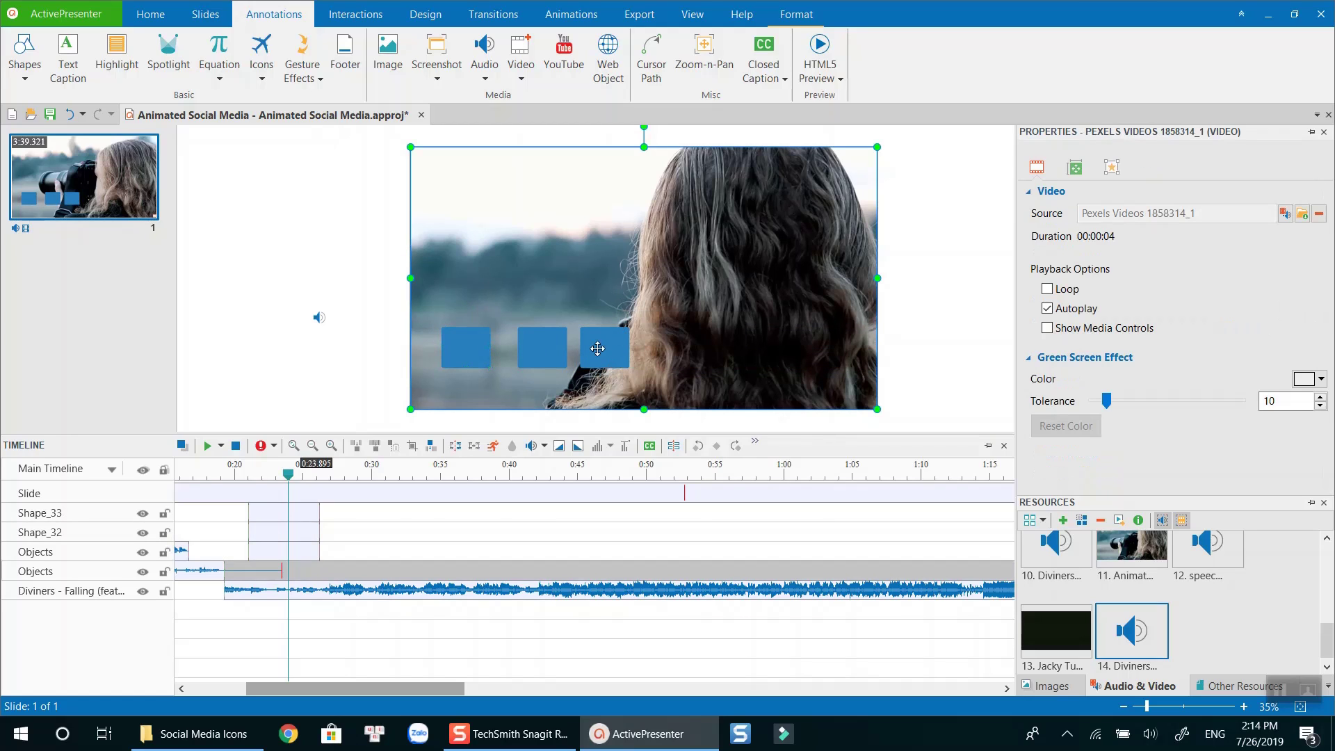
click(598, 348)
ctrl+click(583, 343)
drag(599, 343, 583, 343)
click(686, 361)
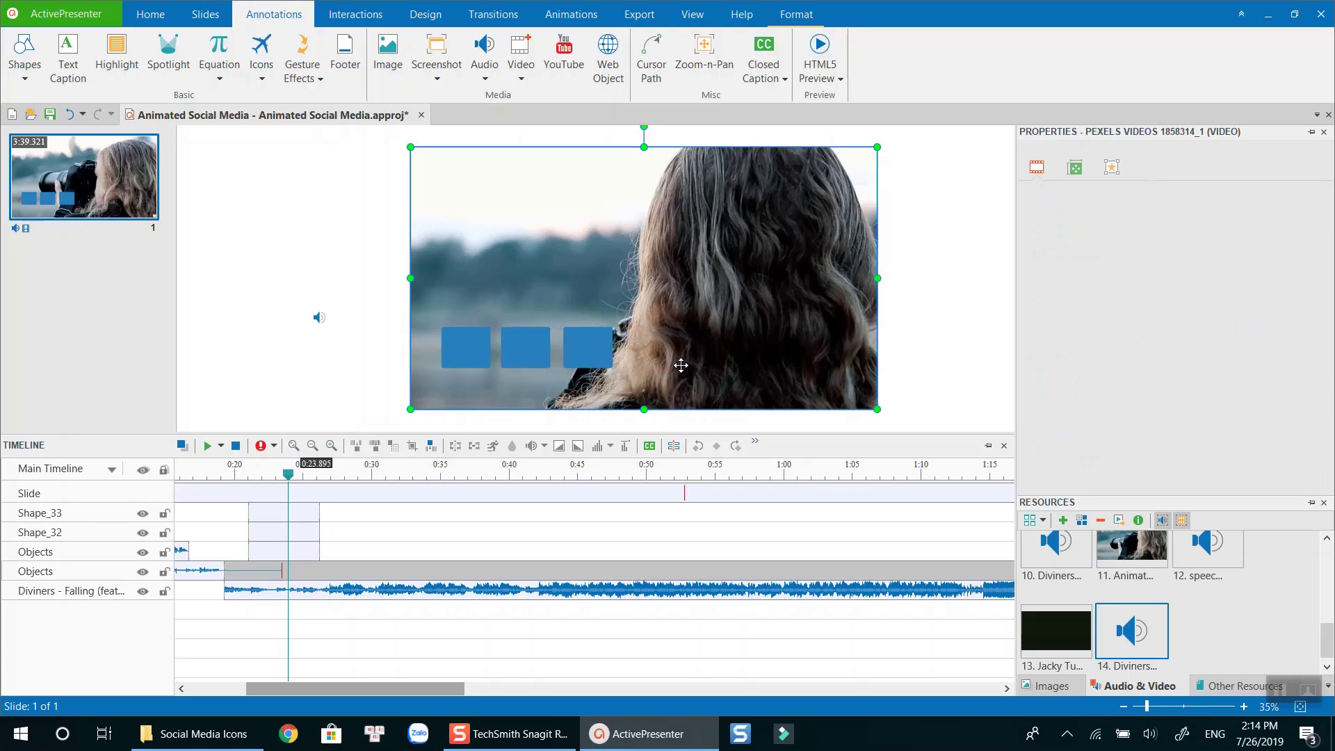
click(578, 349)
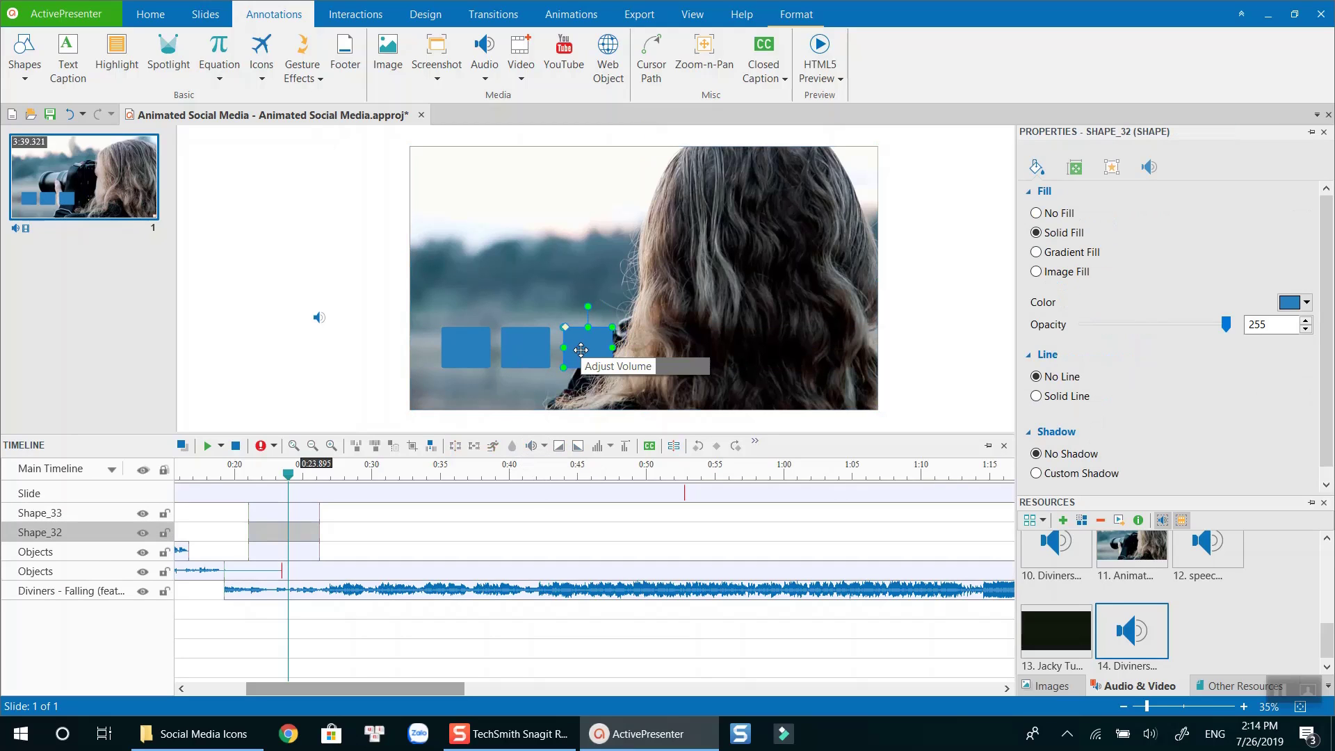
click(579, 387)
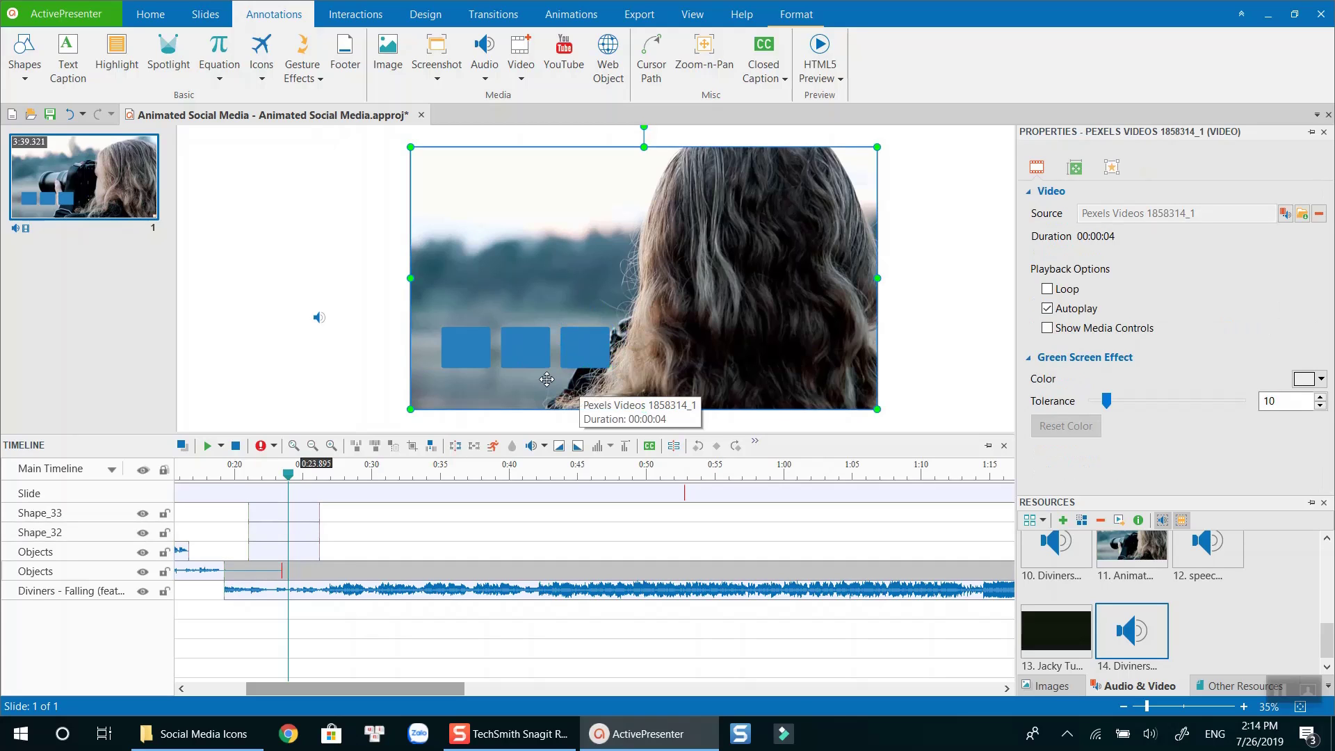
Duplicate the first blue square and align the copy's timeline start with the other squares at 0:21.016
scroll(515, 366, up, 3)
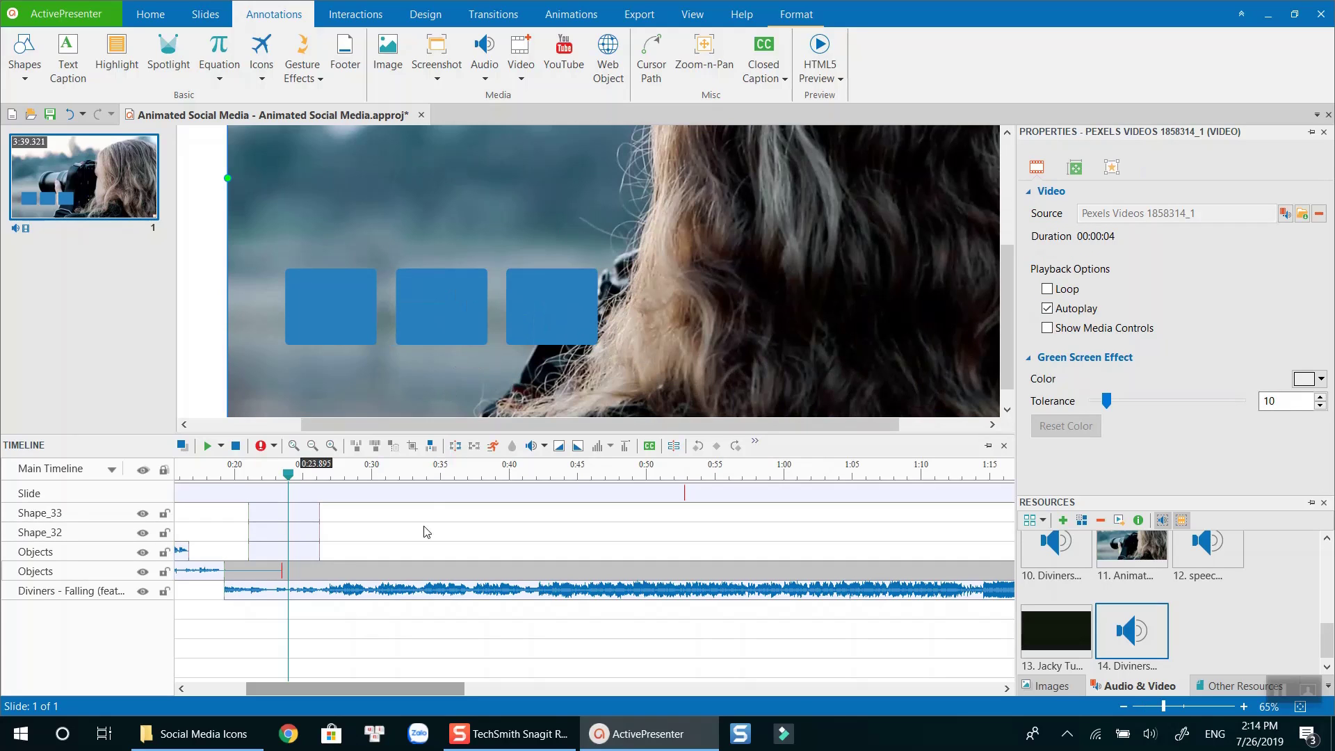
click(317, 548)
click(318, 551)
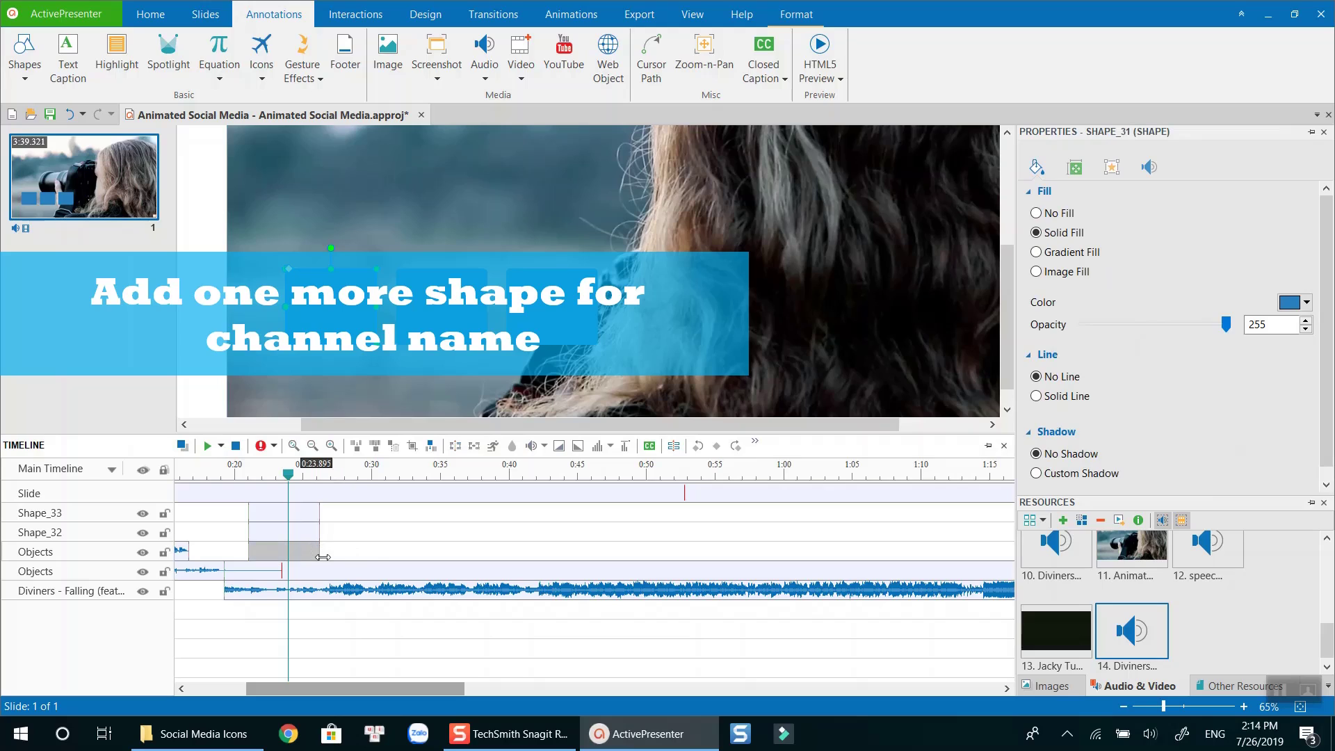
key(ctrl+c)
key(ctrl+v)
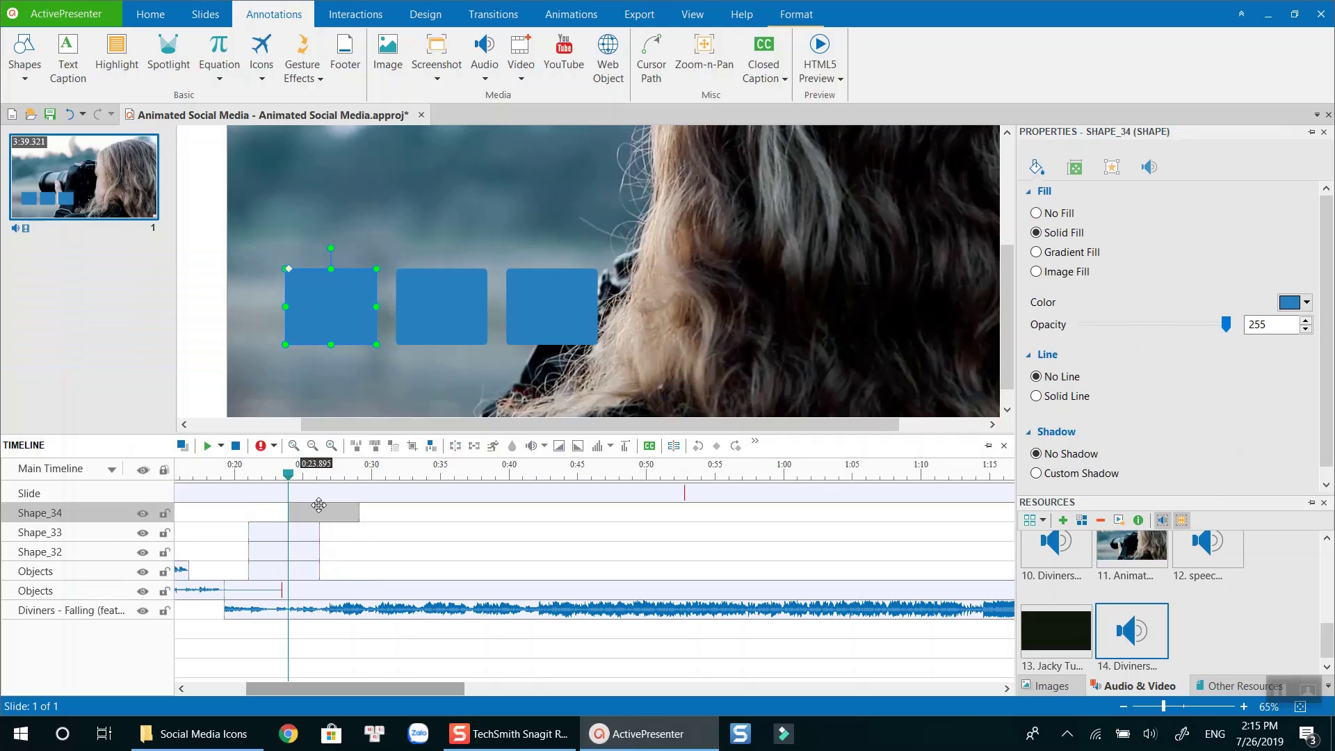
drag(318, 504, 279, 513)
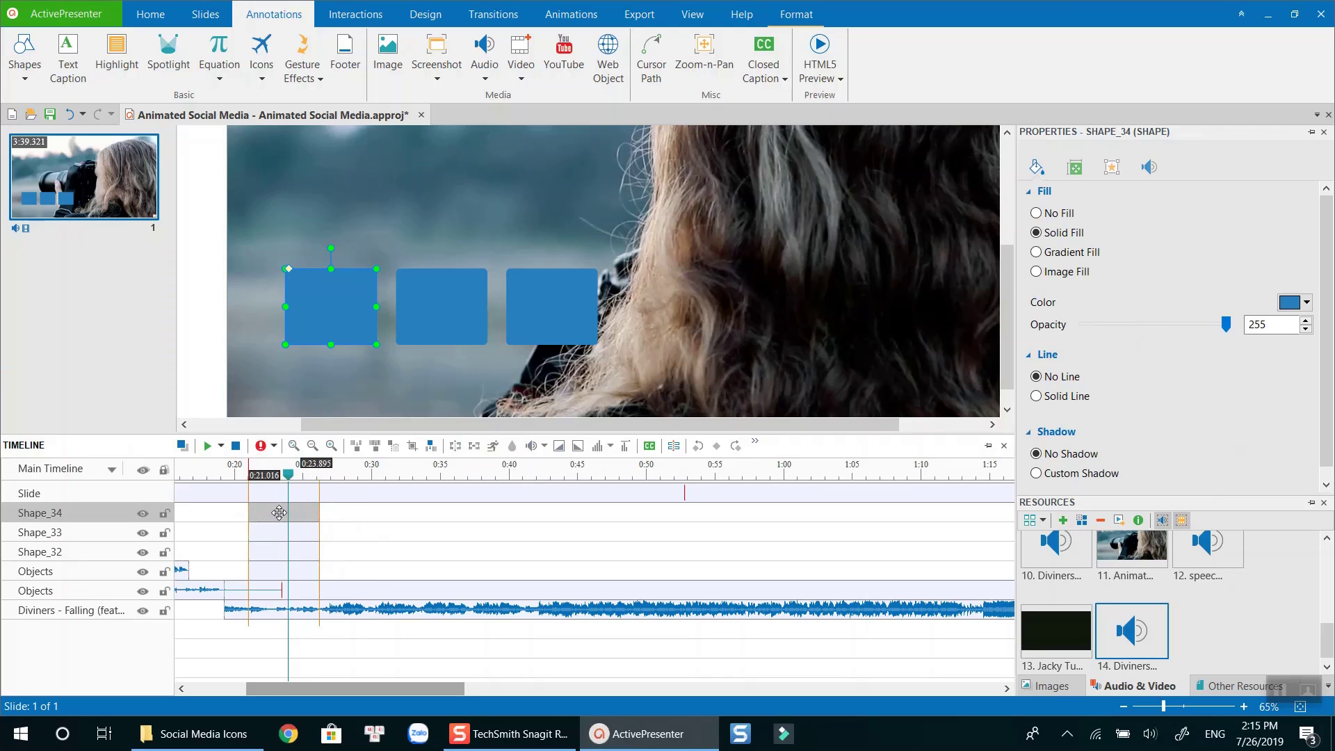
Move the new copy below the three squares and resize it into a bar of about 702 x 123 px spanning the row
drag(349, 313, 342, 370)
scroll(353, 371, down, 2)
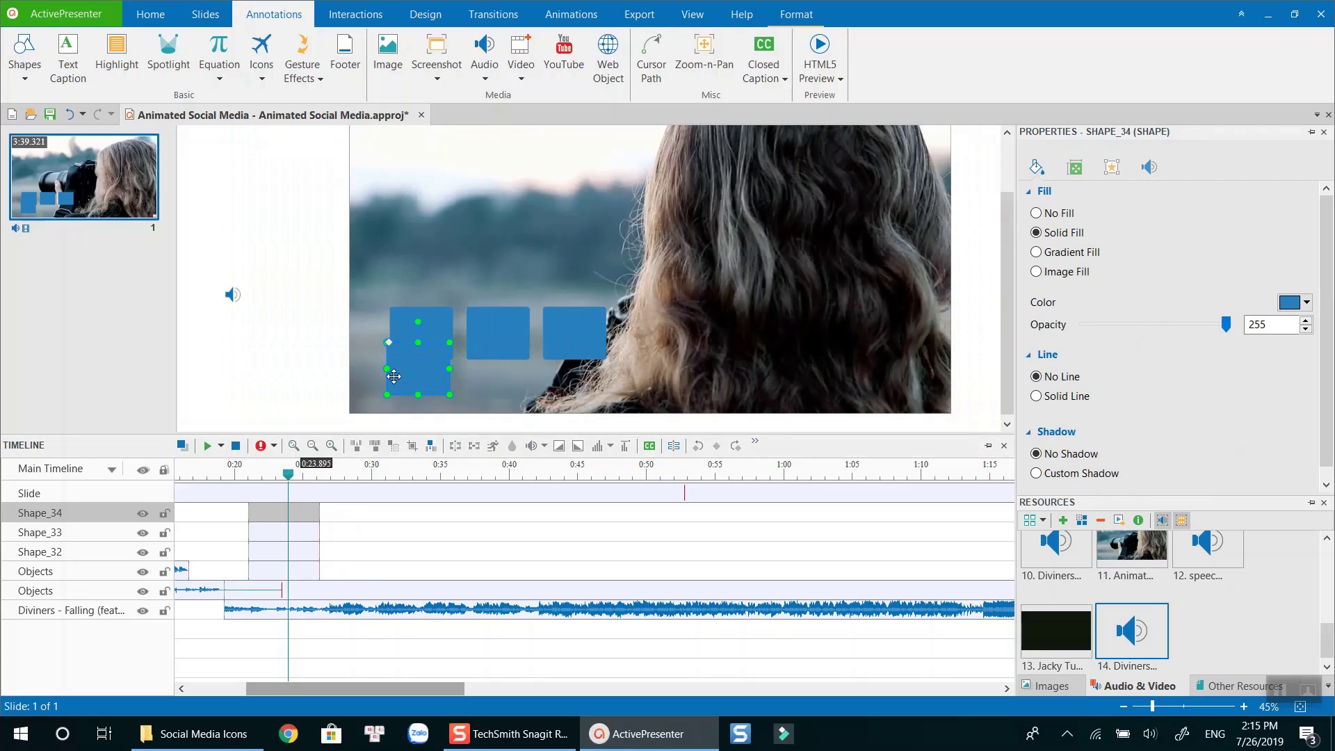
drag(450, 343, 435, 370)
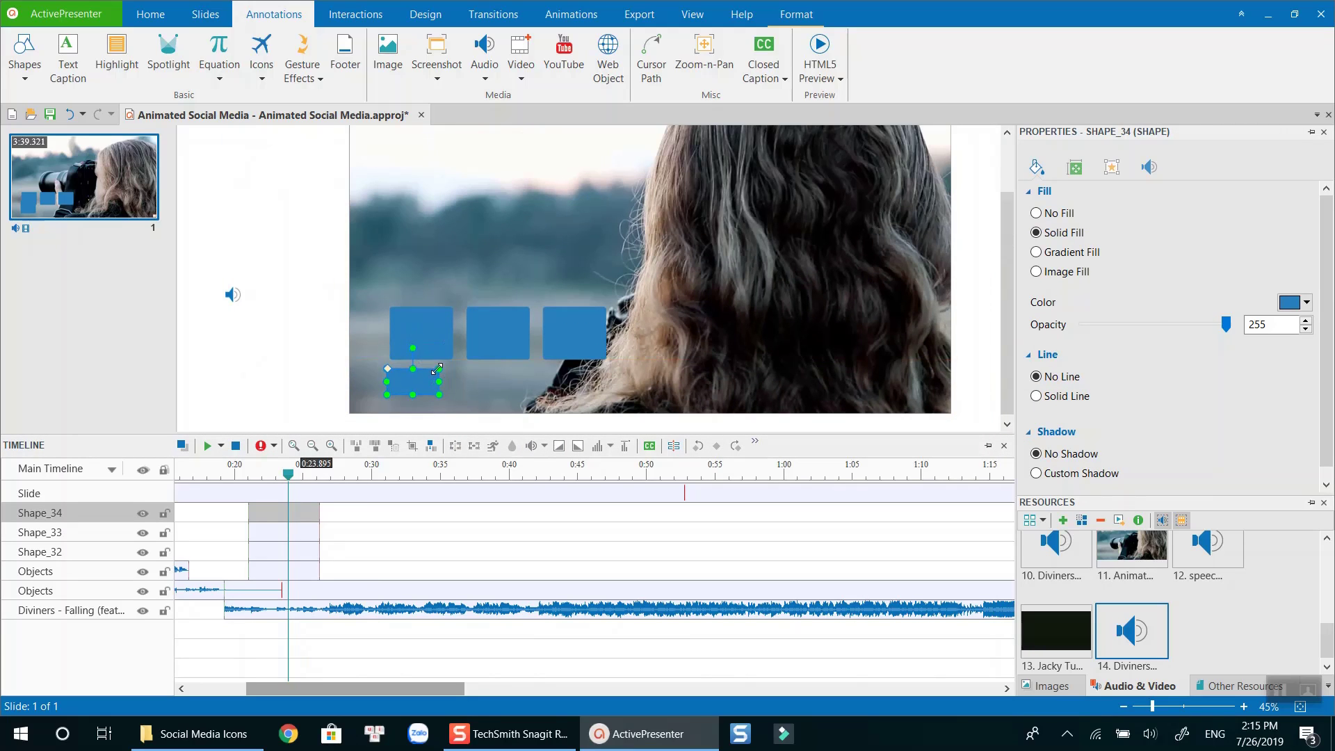
drag(510, 407, 607, 407)
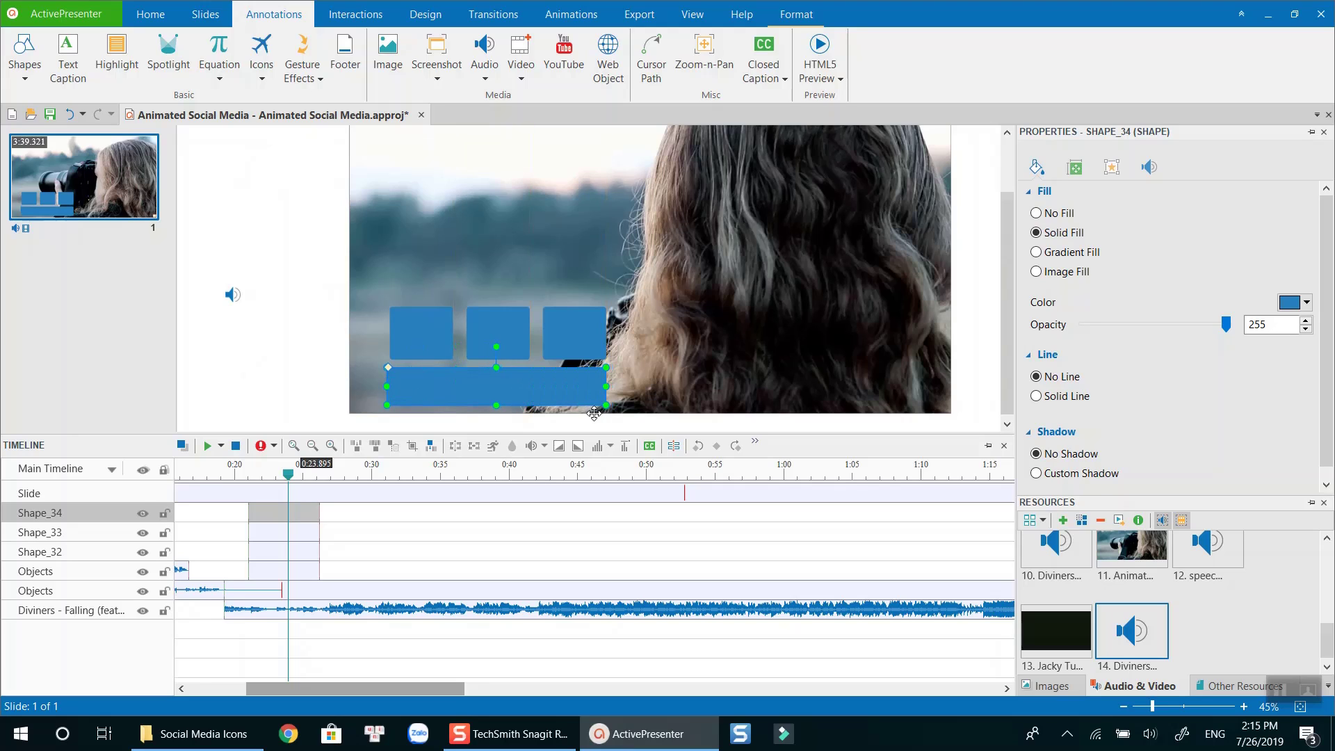
click(710, 358)
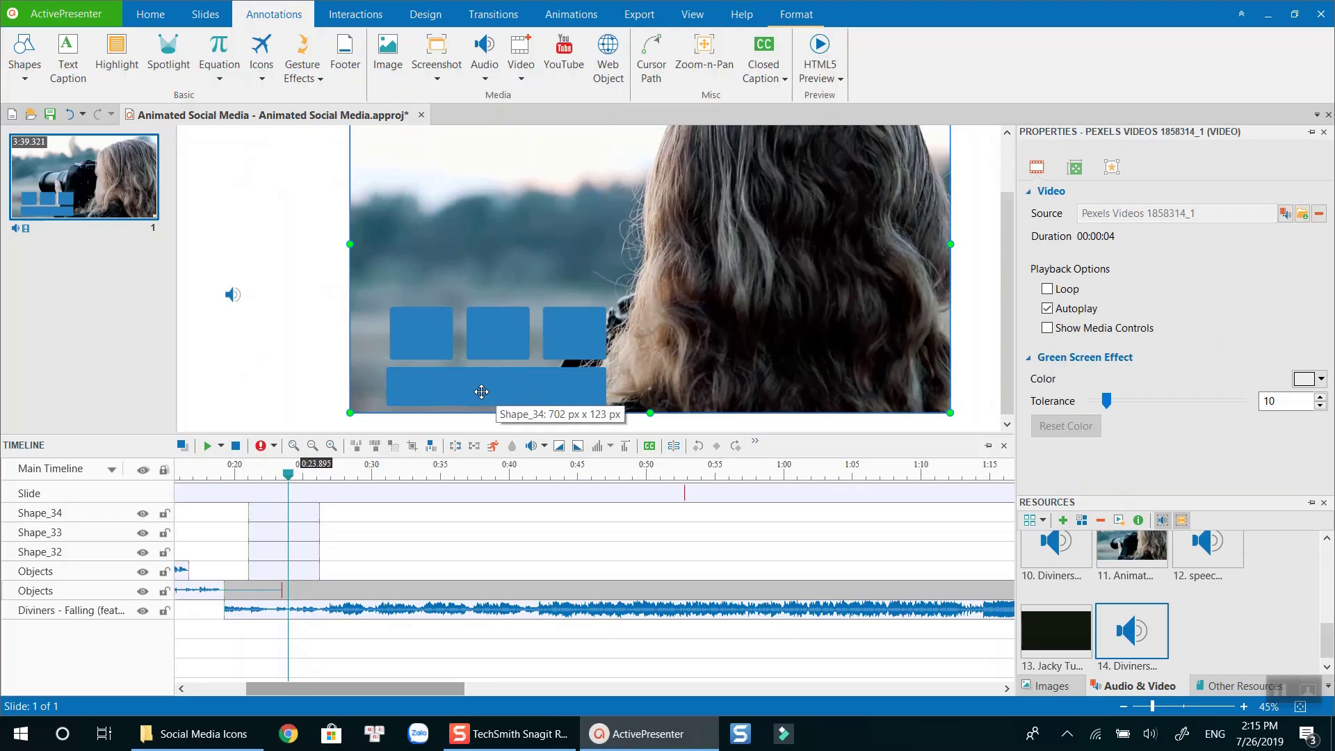
Fill the bar with solid black and enter the channel handle in capitals, preceded by @, as its text
click(480, 390)
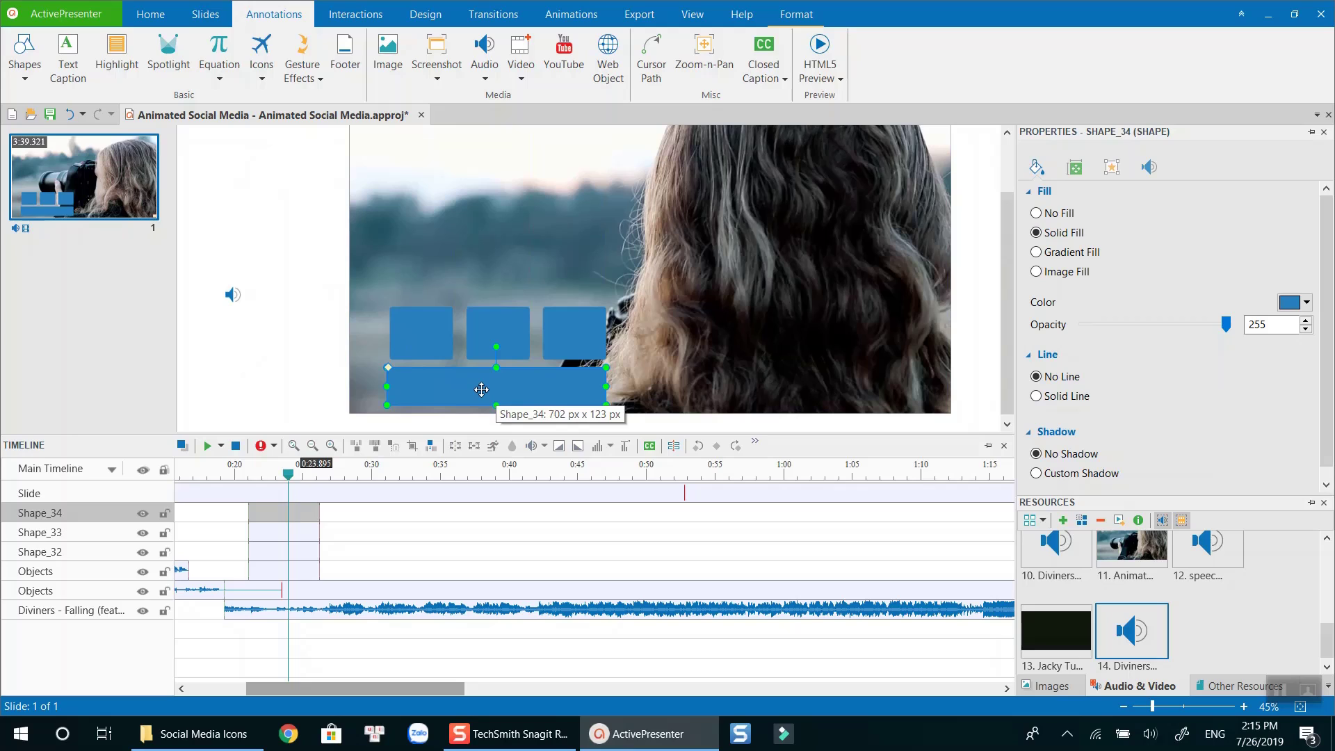
click(1307, 303)
click(1089, 352)
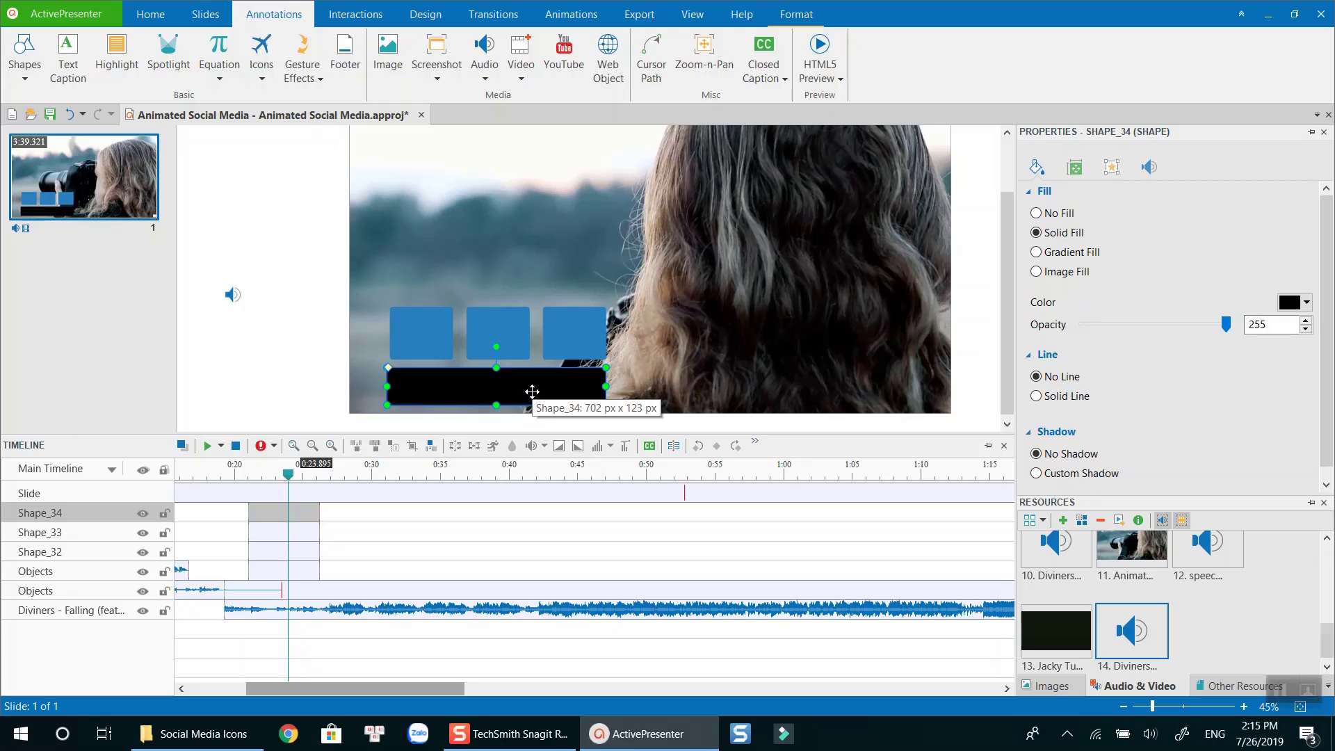
text(a)
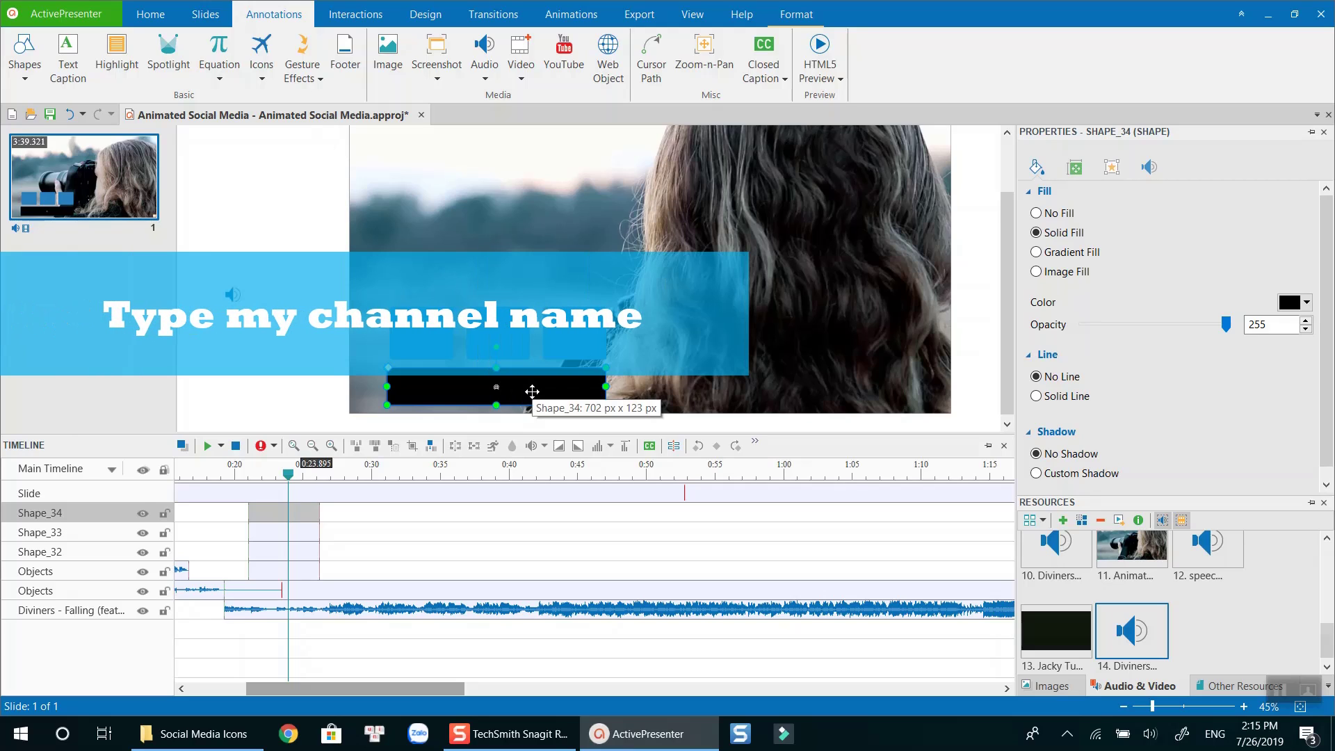
text(JACKY)
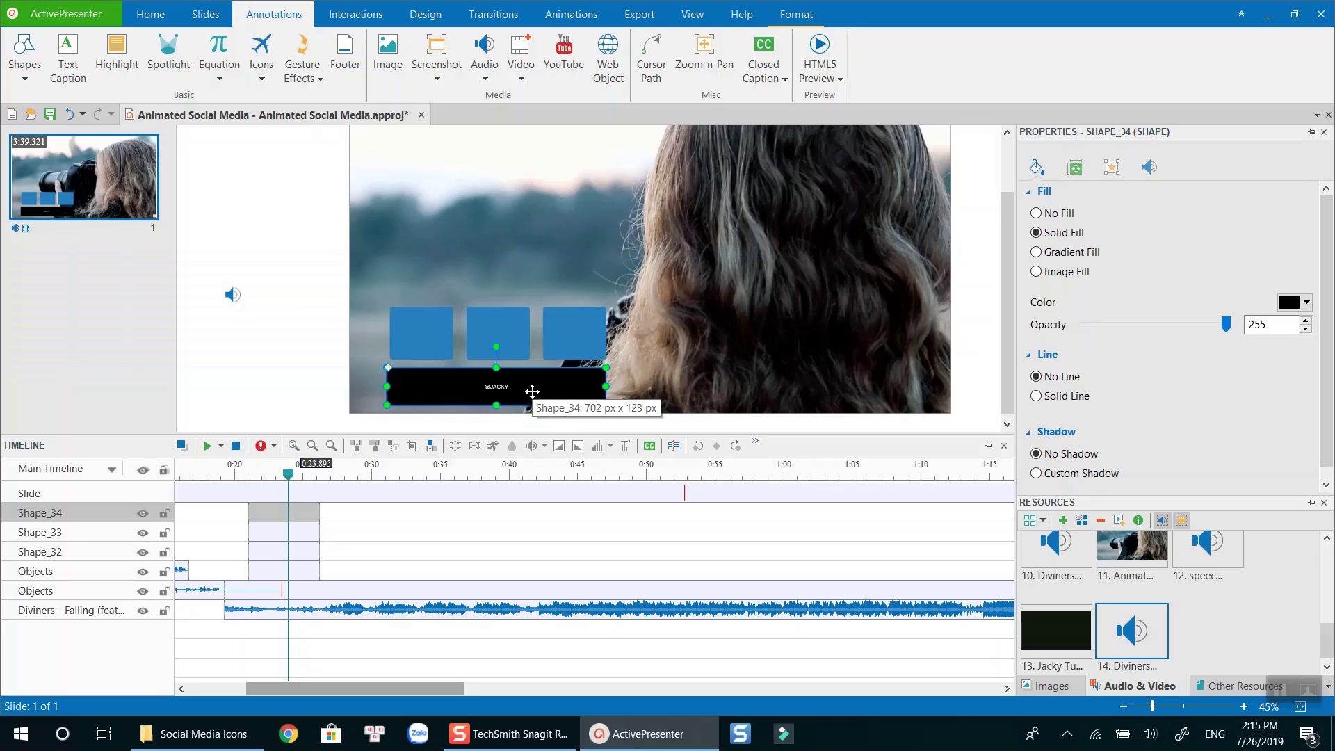
text(NGUYEN)
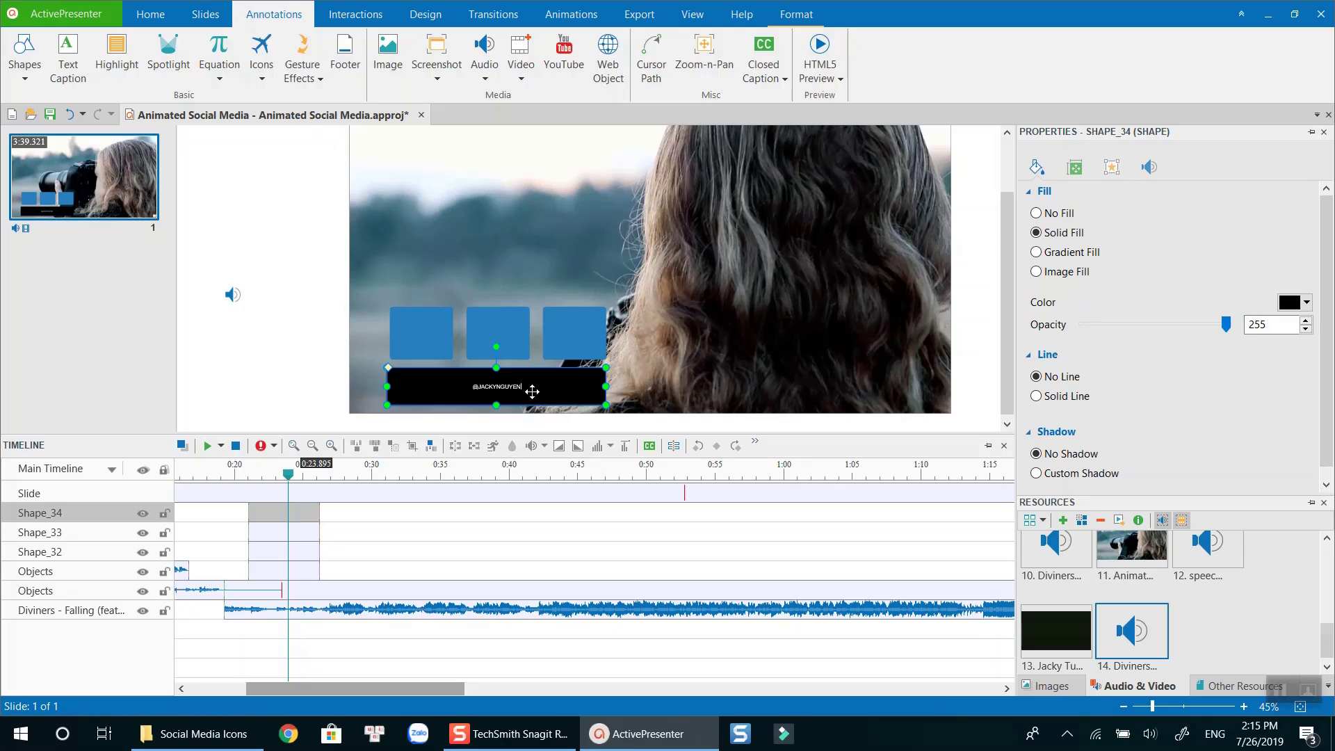
Set the bar's text to the Rockwell Extra Bold font at size 60
key(ctrl+a)
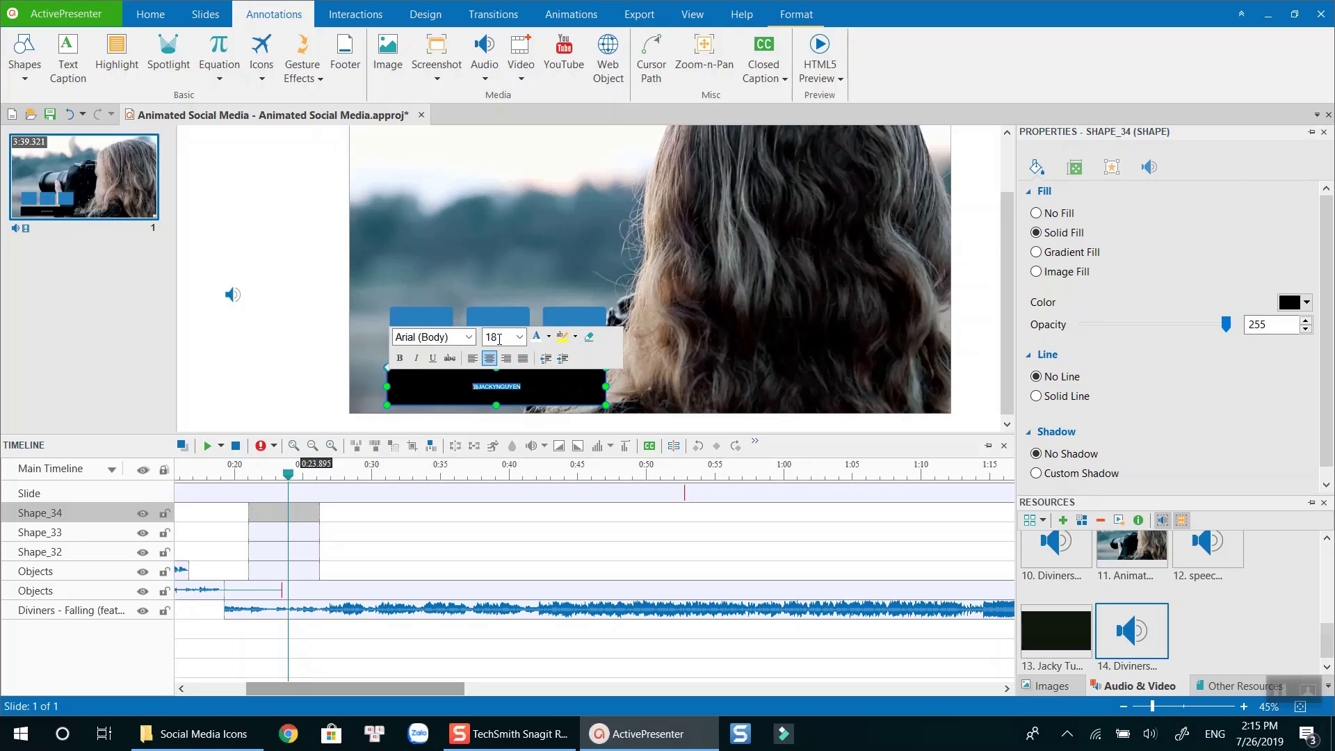
click(470, 337)
text(Rage Italic)
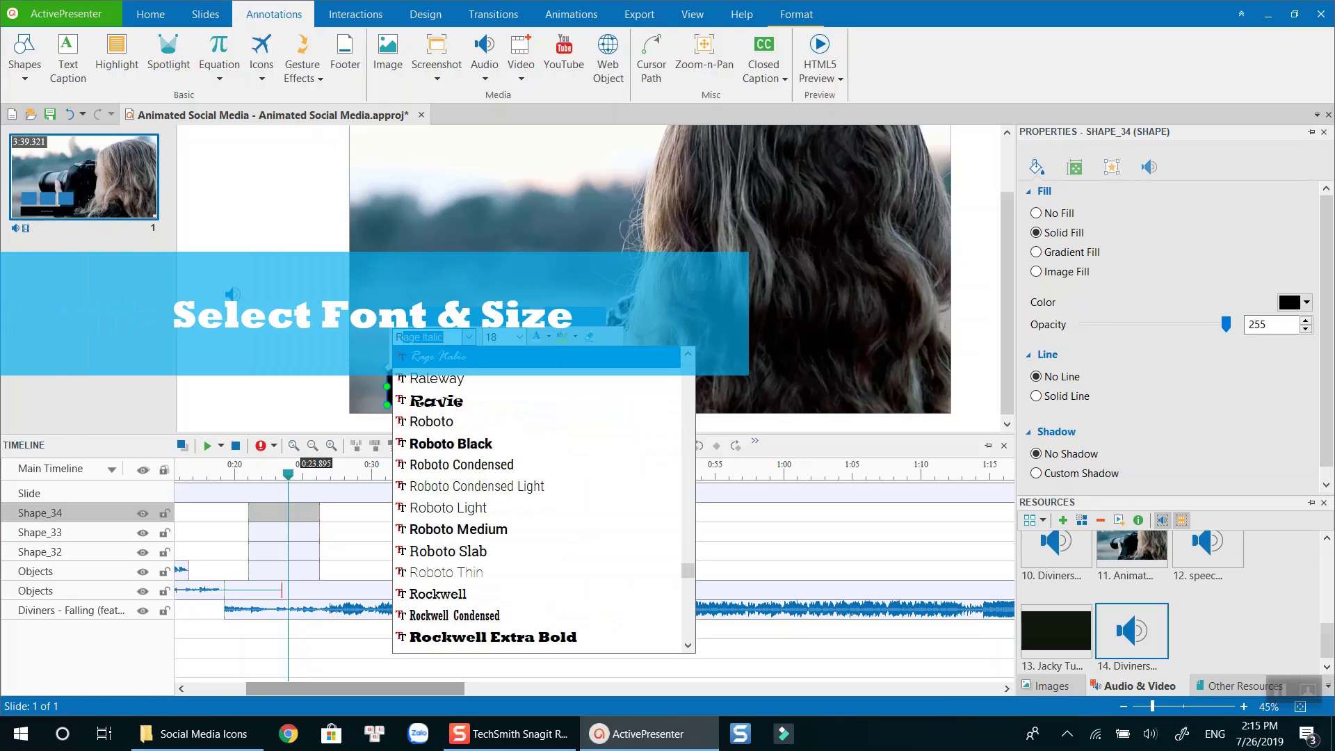
click(511, 637)
click(520, 337)
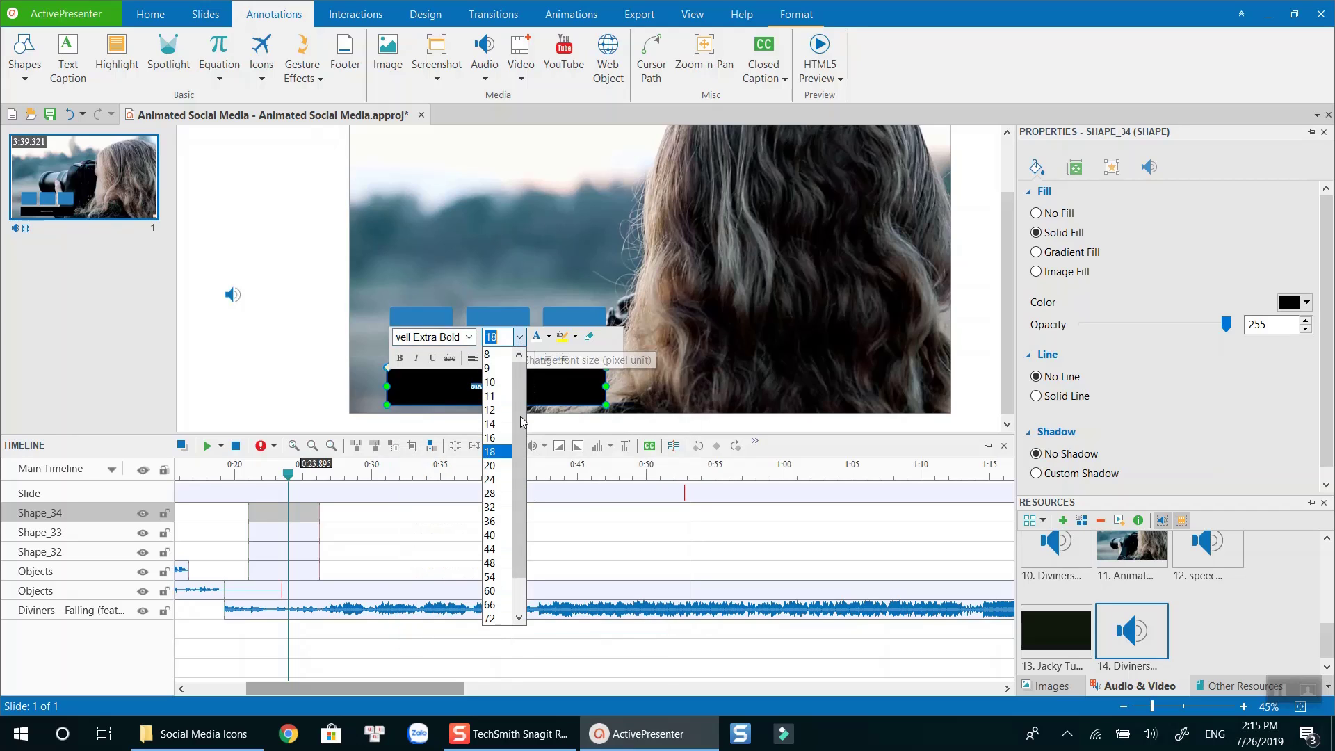
click(490, 591)
key(Escape)
click(694, 343)
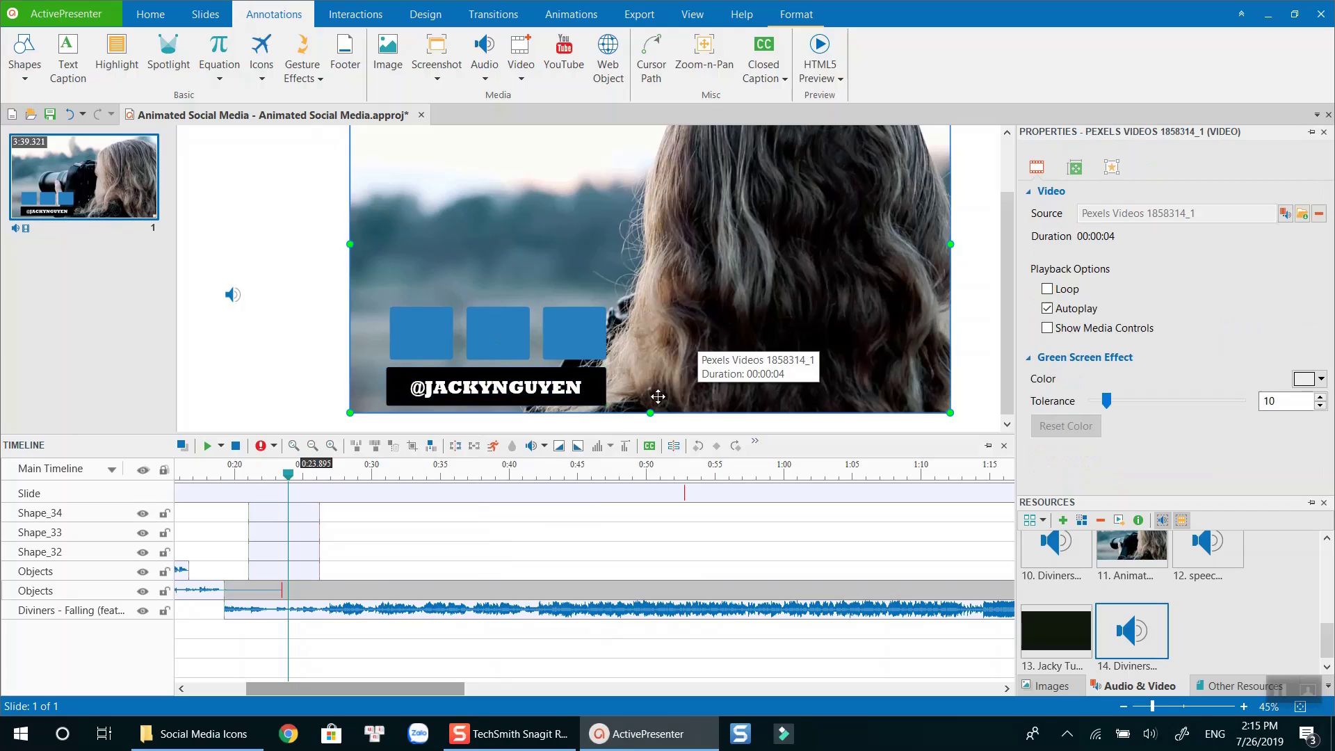
click(588, 395)
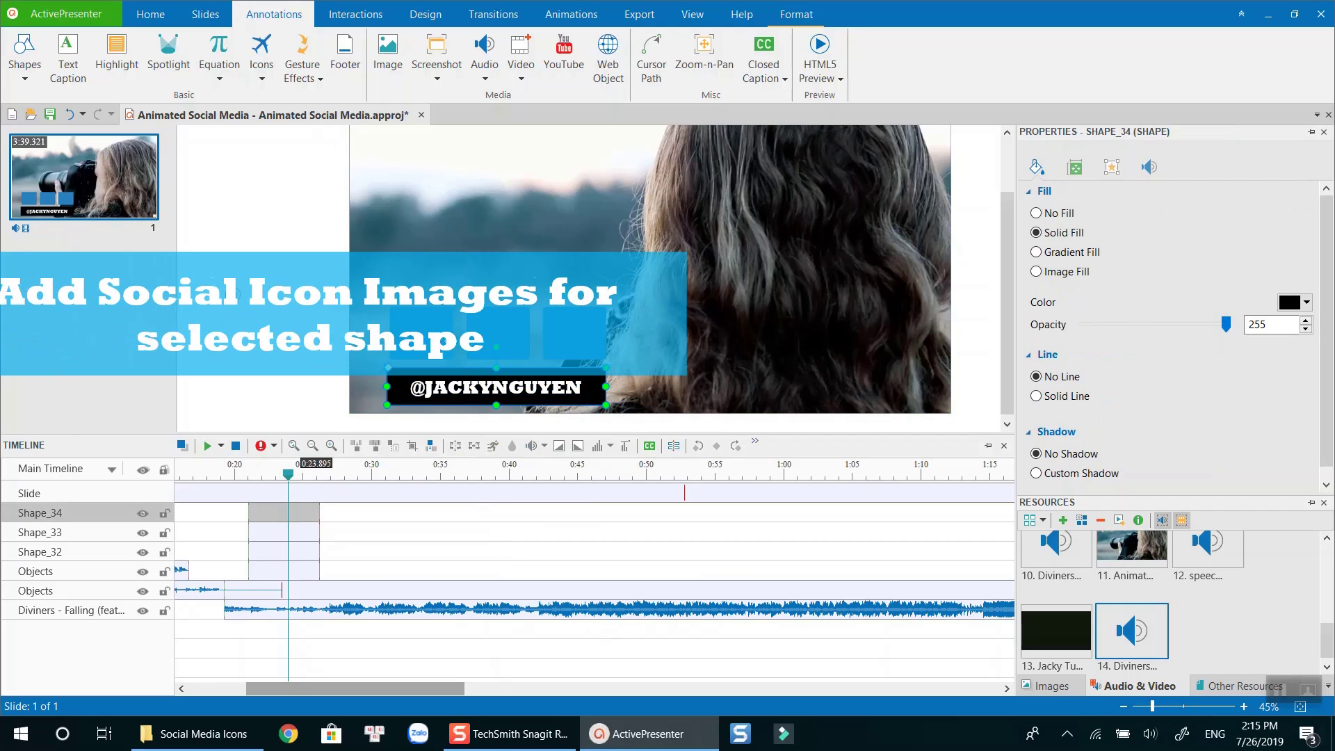
Fill the first blue square with the Fb logo image from the Social Media Icons folder on the Desktop
click(421, 337)
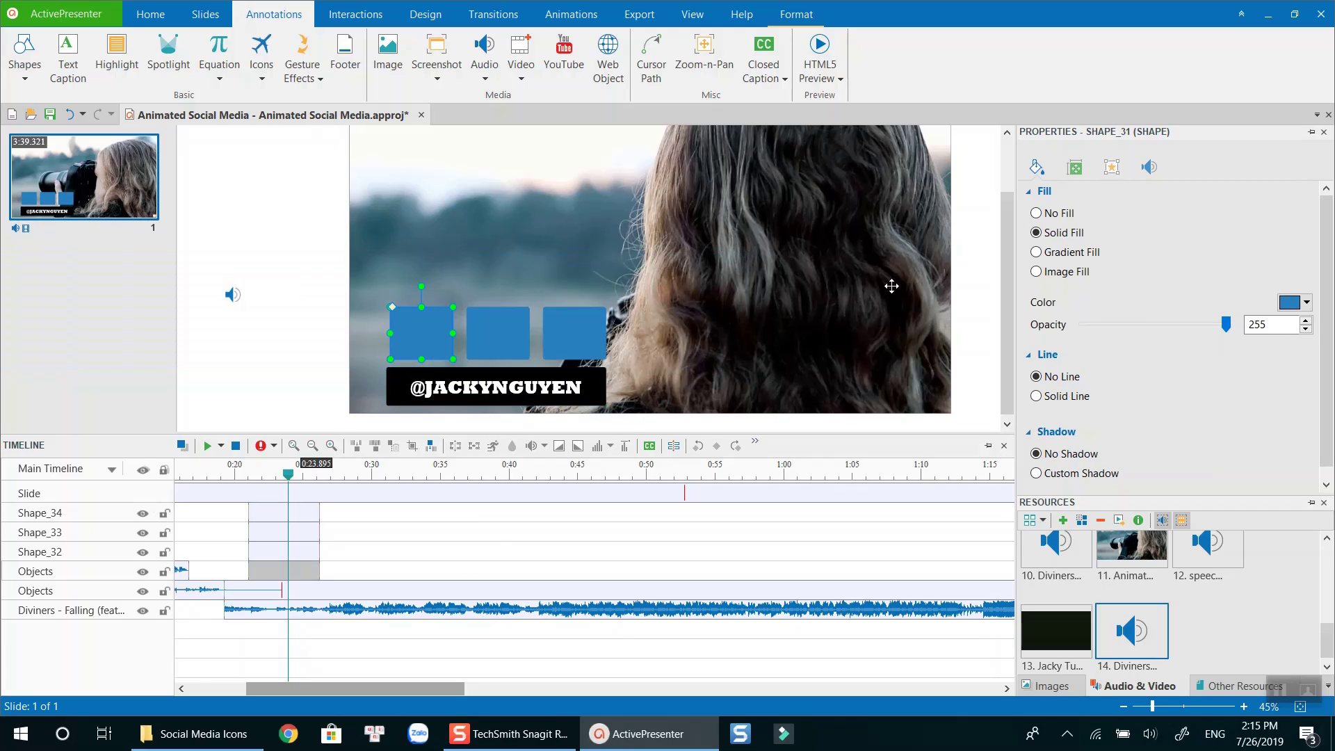
click(1037, 272)
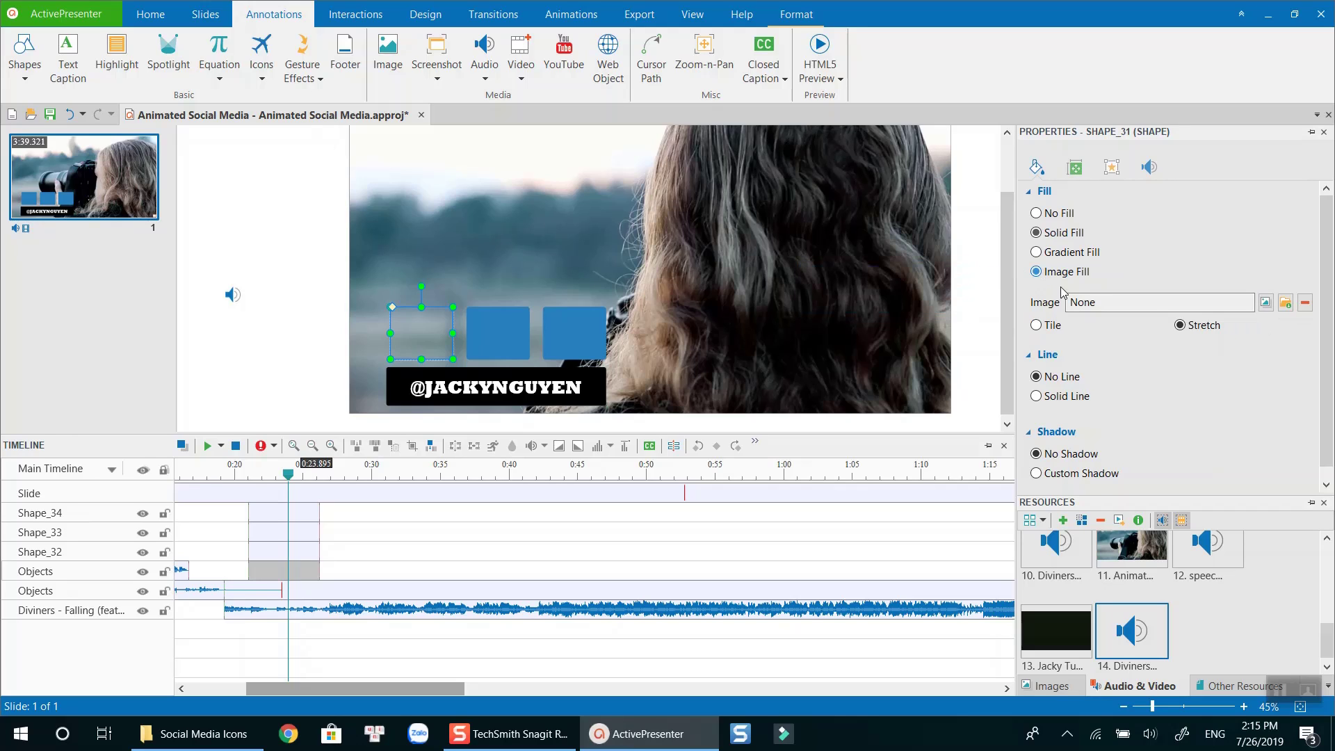
click(1286, 303)
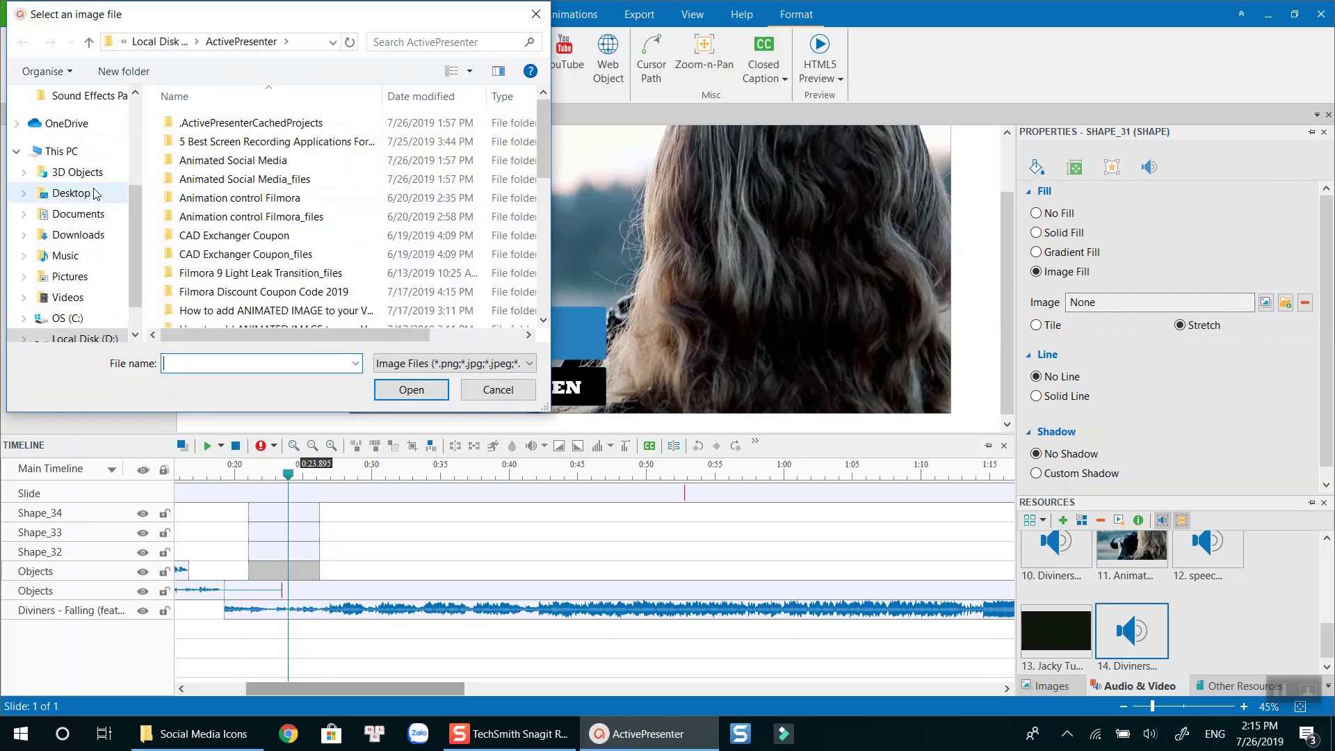
click(96, 194)
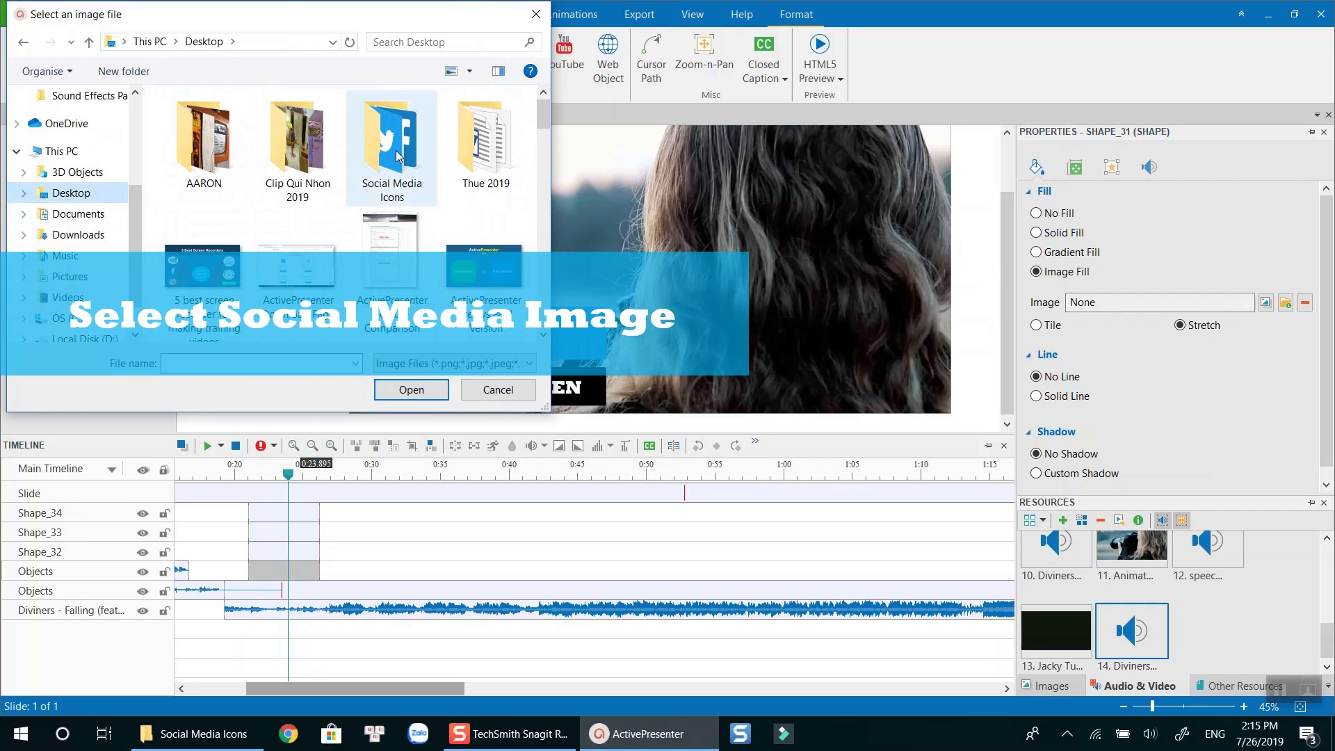
double_click(396, 155)
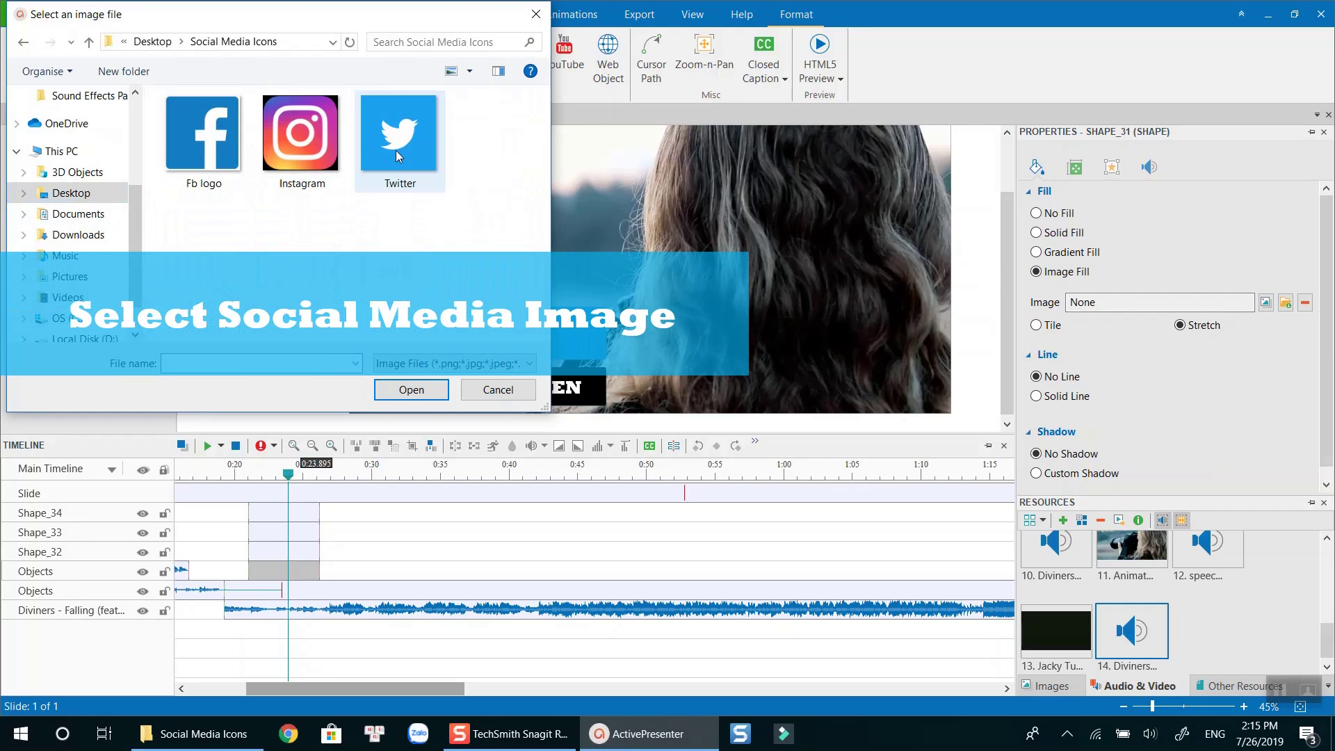
click(207, 141)
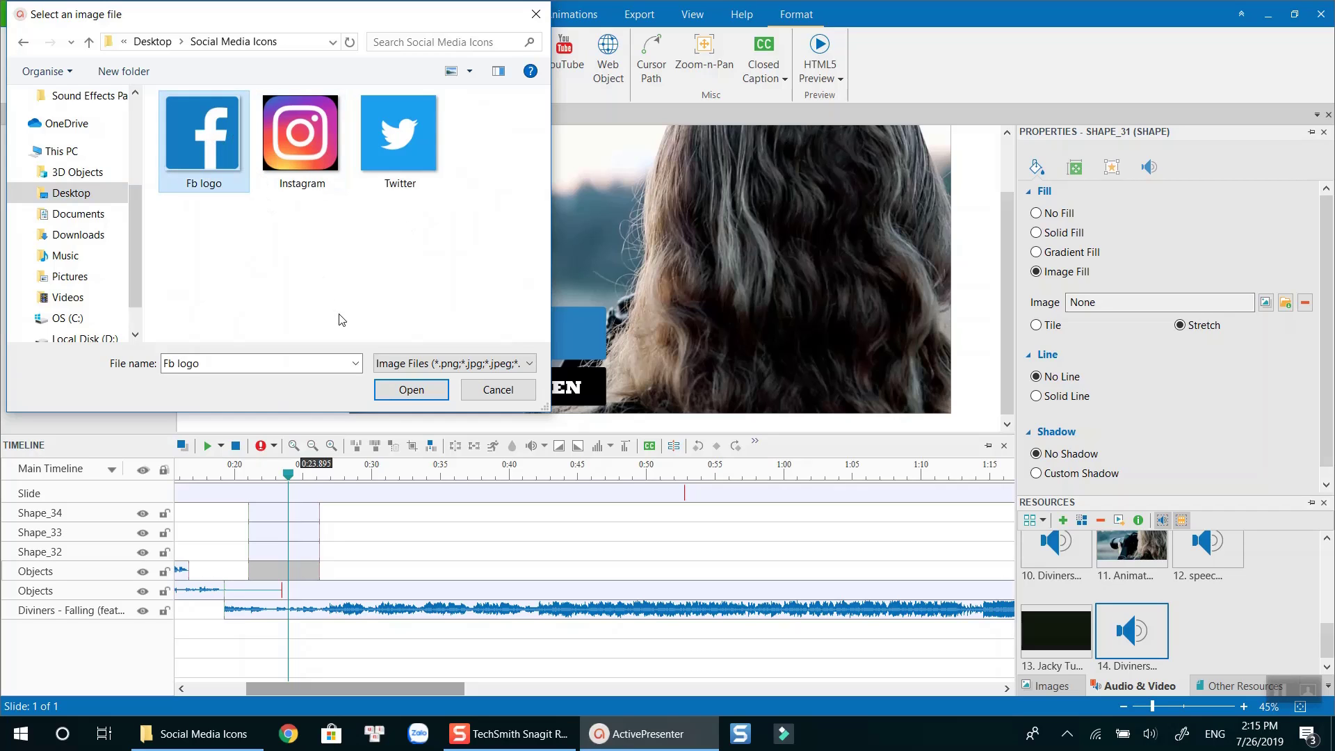
click(411, 390)
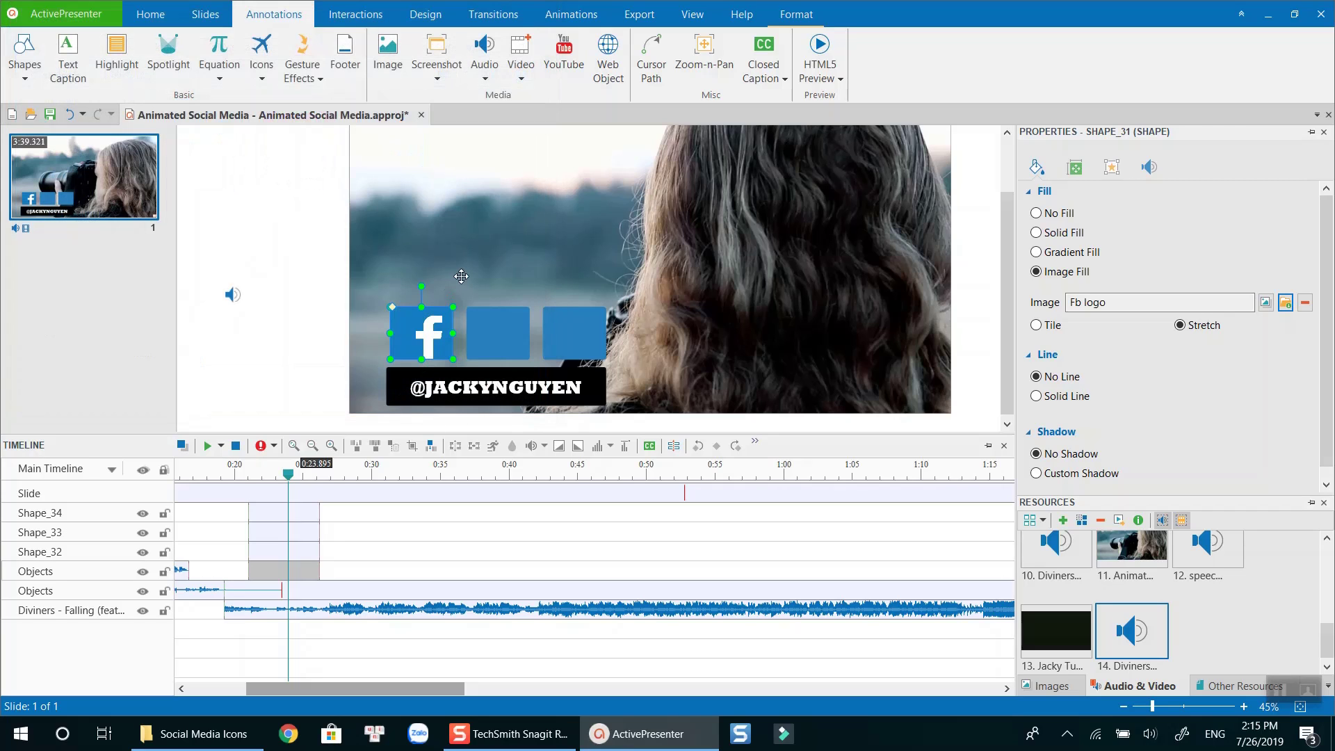
click(500, 279)
Fill the middle blue square with the Instagram image from the Social Media Icons folder
click(498, 333)
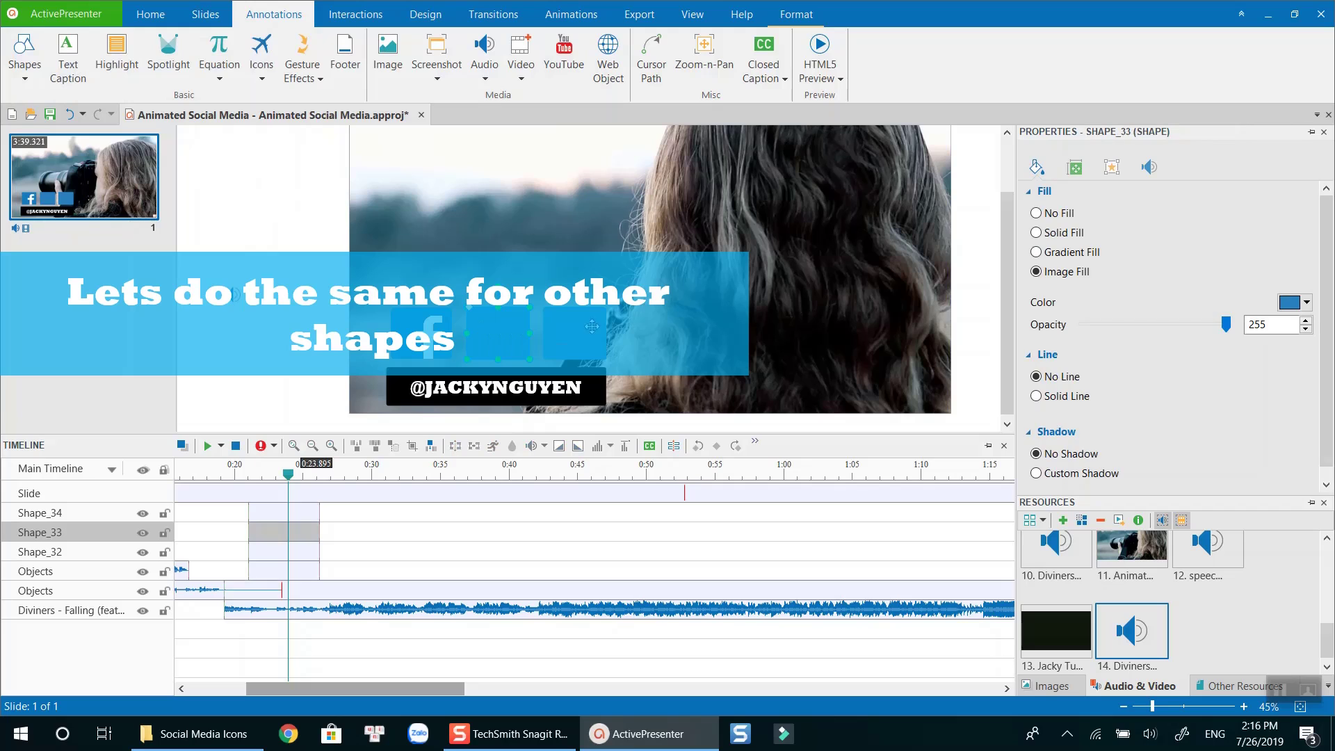
click(1058, 272)
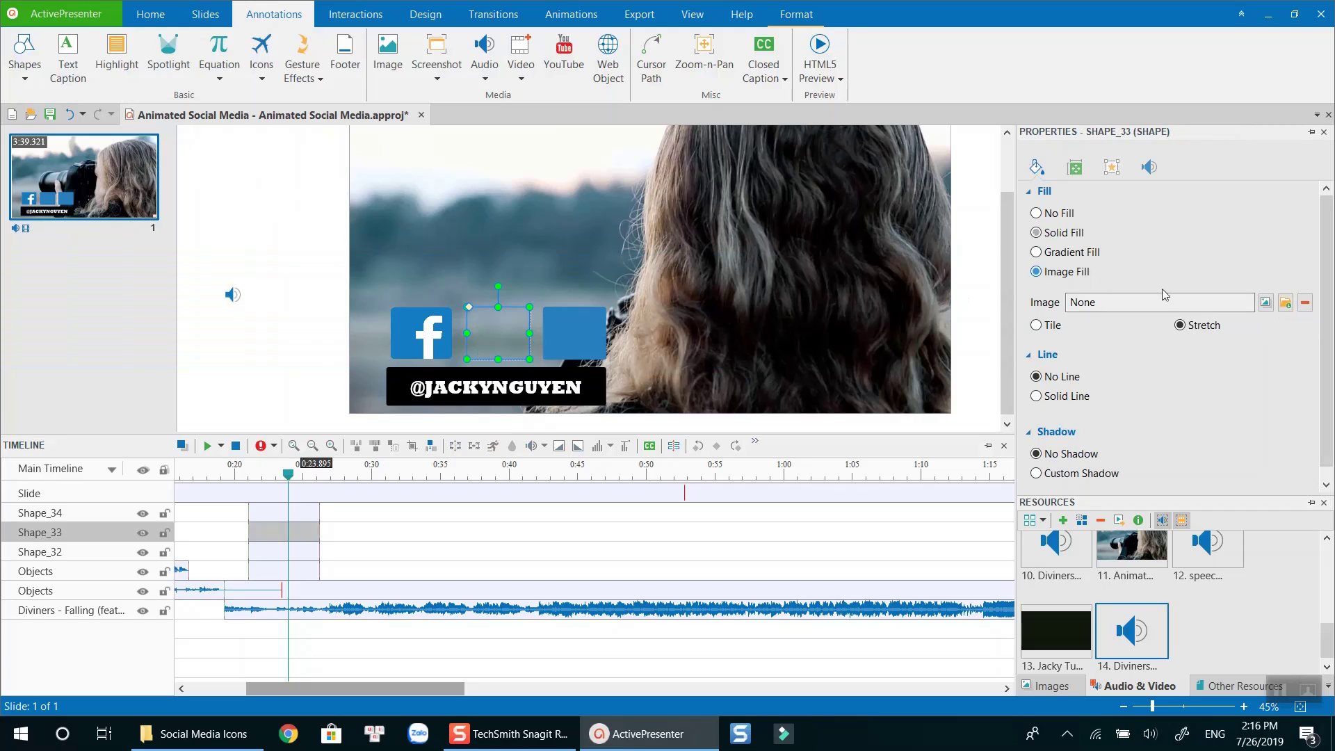
click(1286, 304)
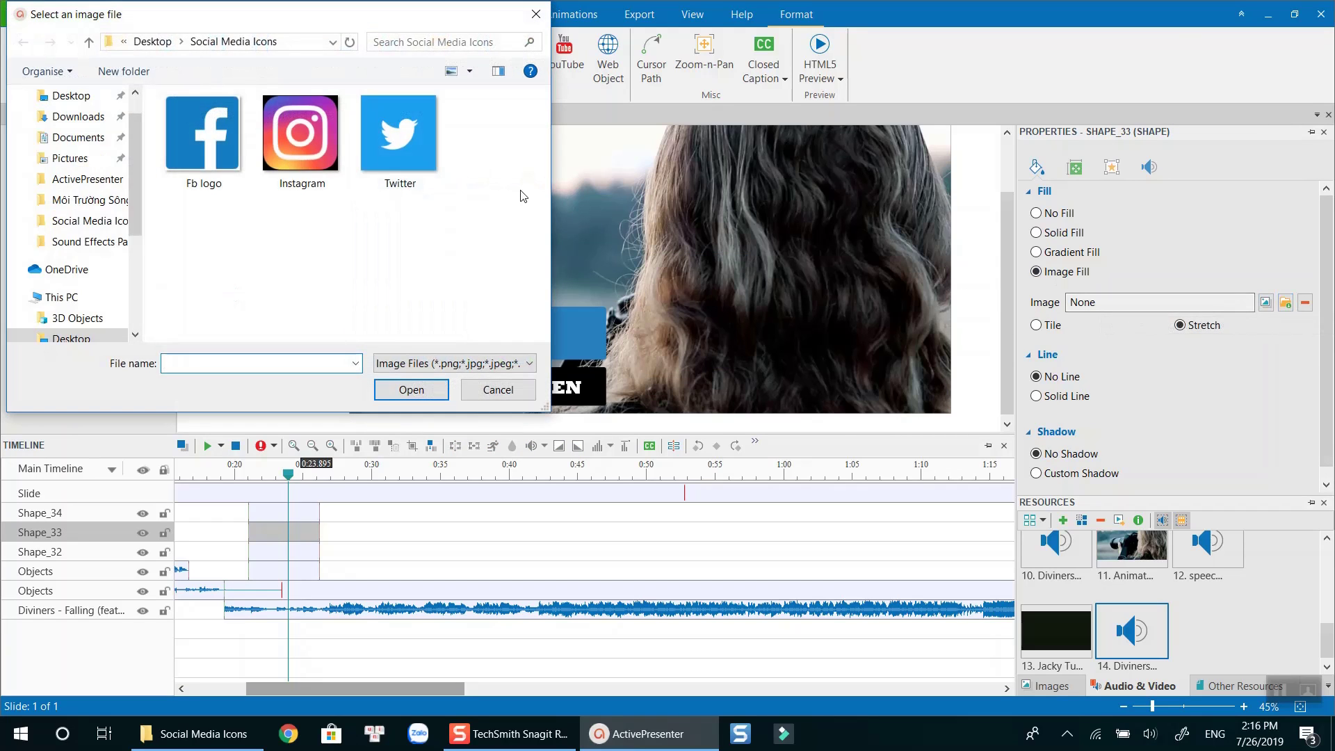
click(302, 154)
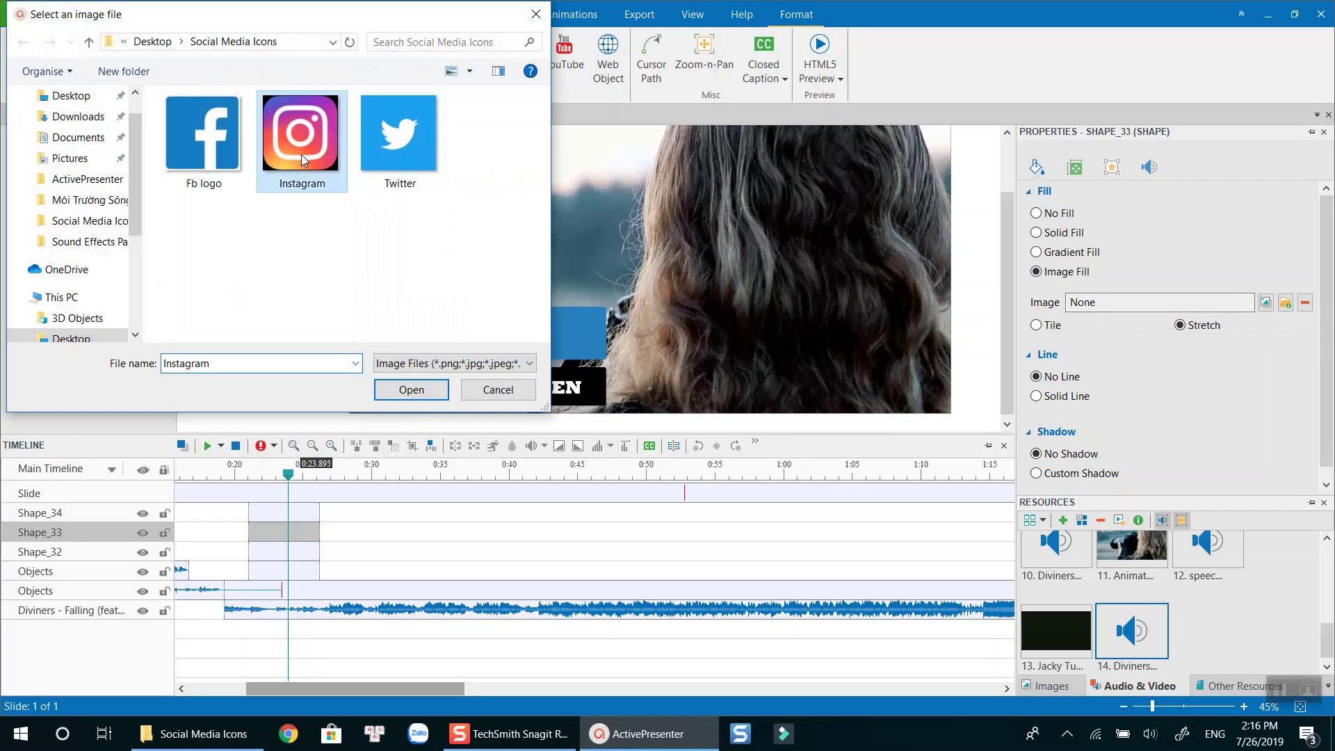
click(410, 391)
Fill the third blue square with the Twitter image from the Social Media Icons folder
click(575, 333)
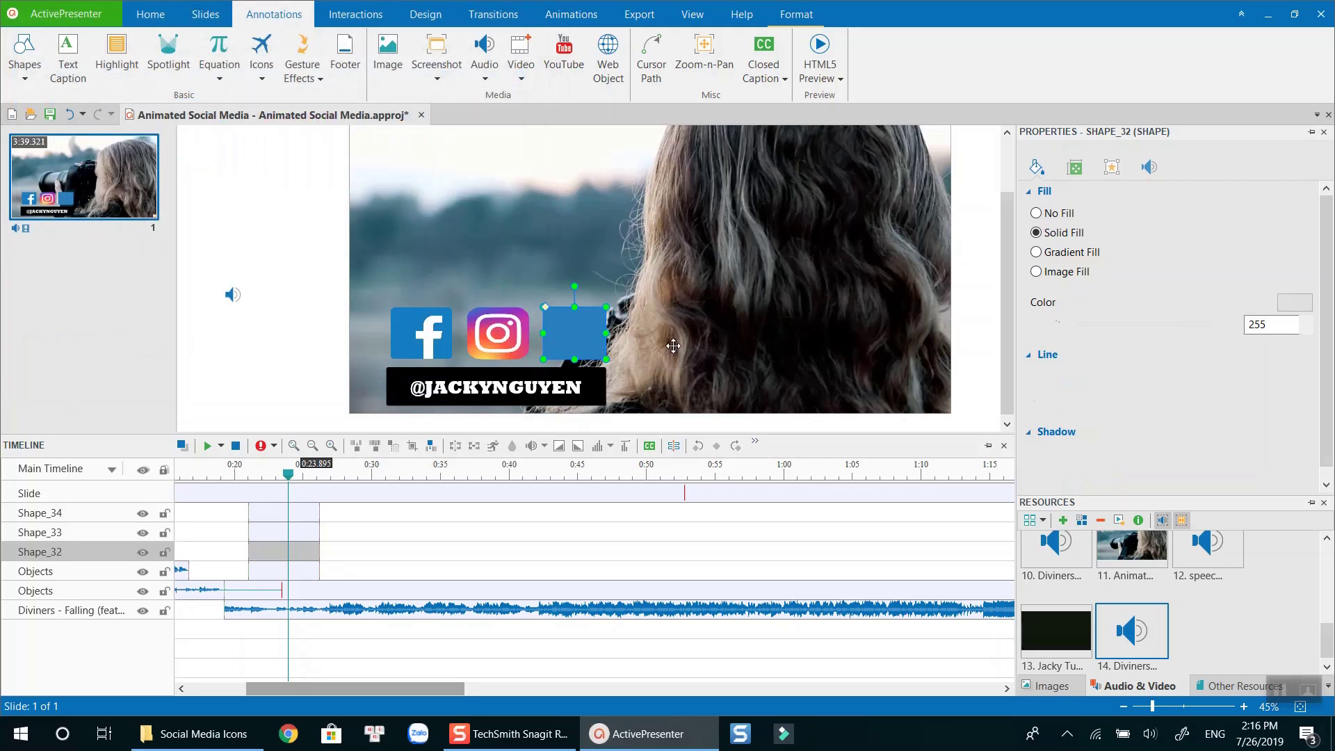
click(1306, 304)
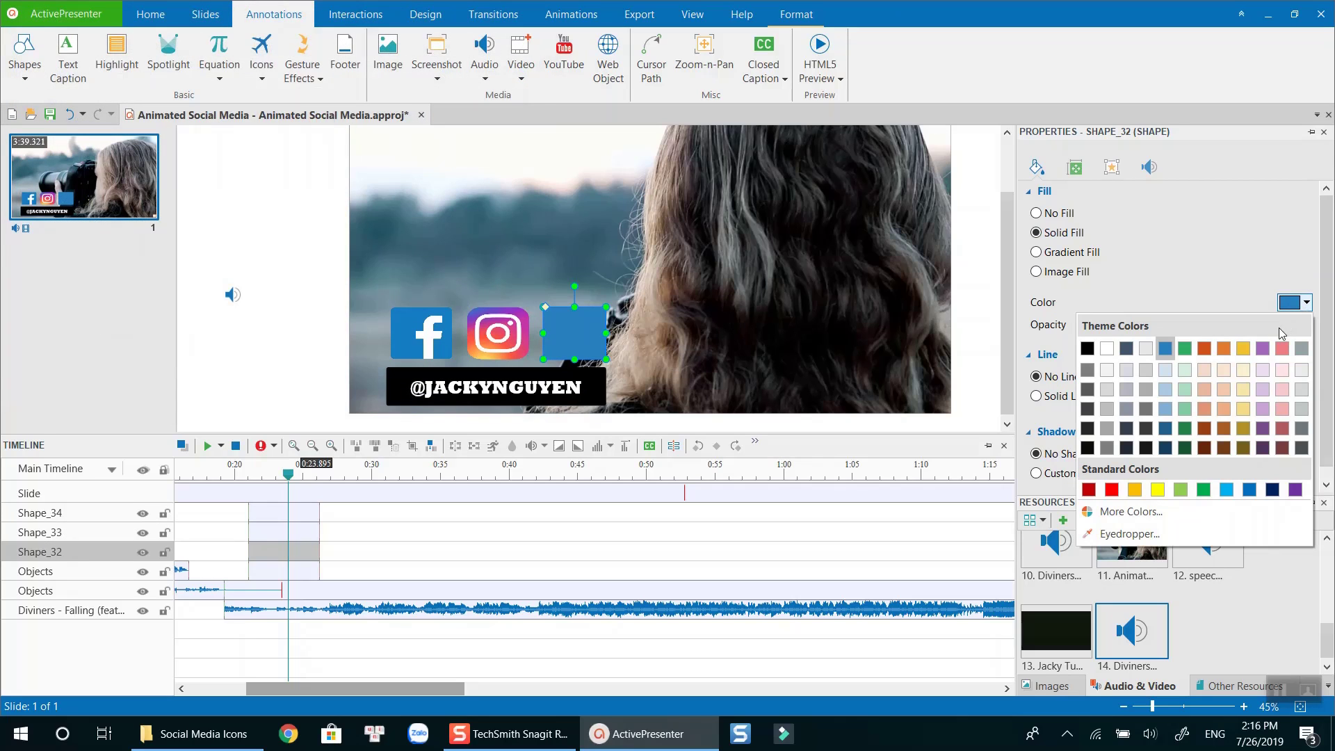
click(1230, 280)
click(1051, 272)
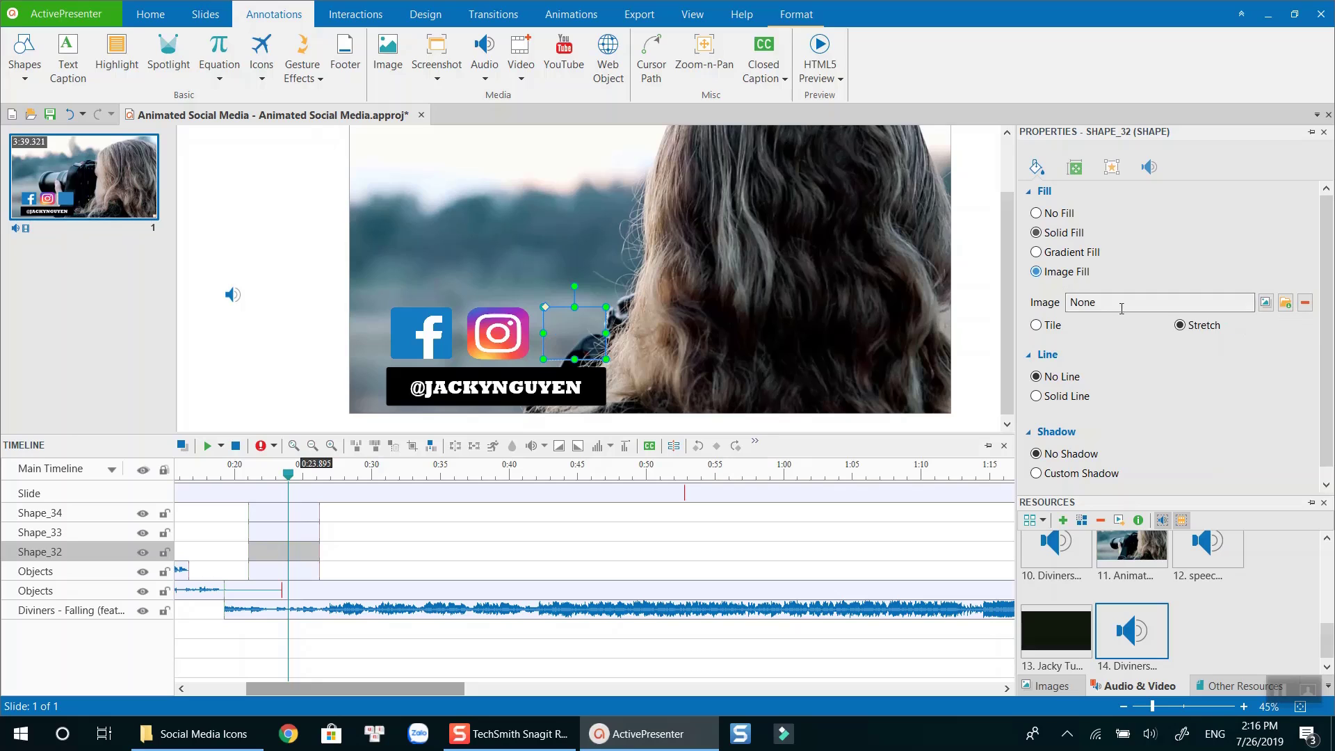
click(1287, 304)
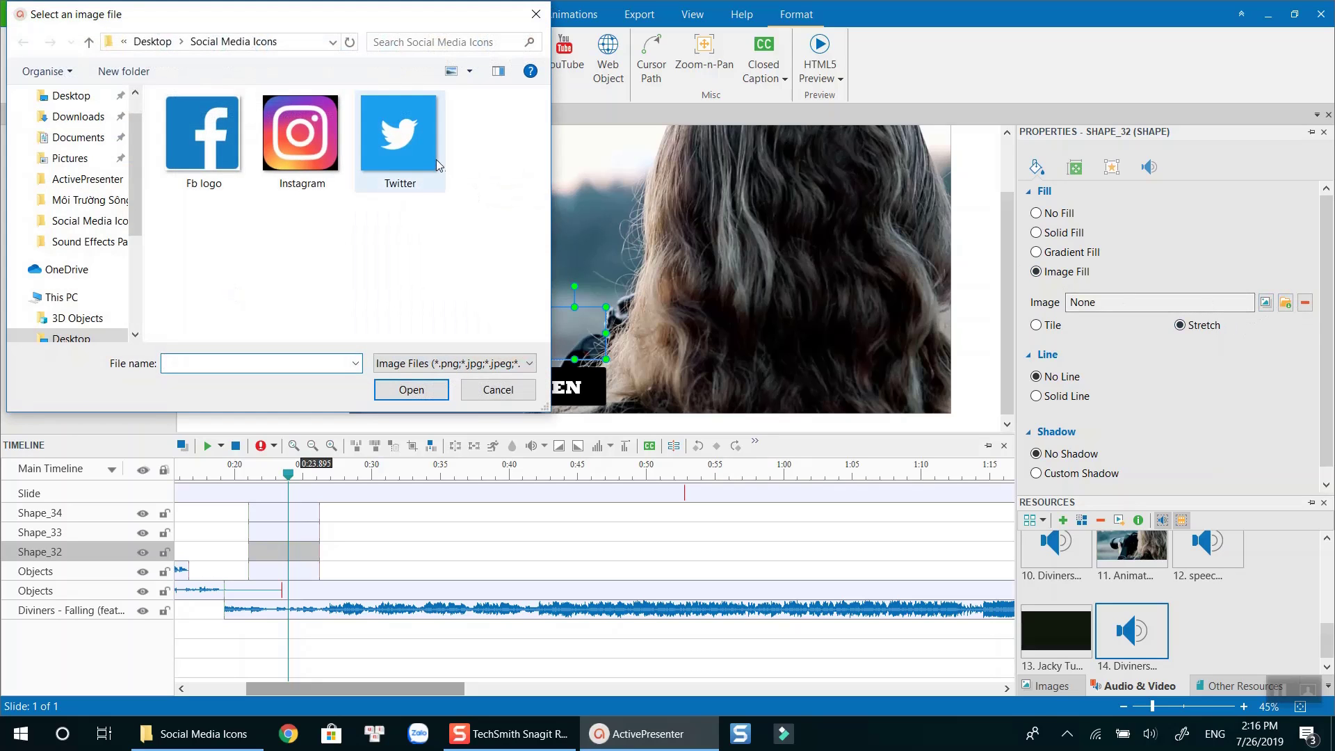
click(411, 146)
click(412, 390)
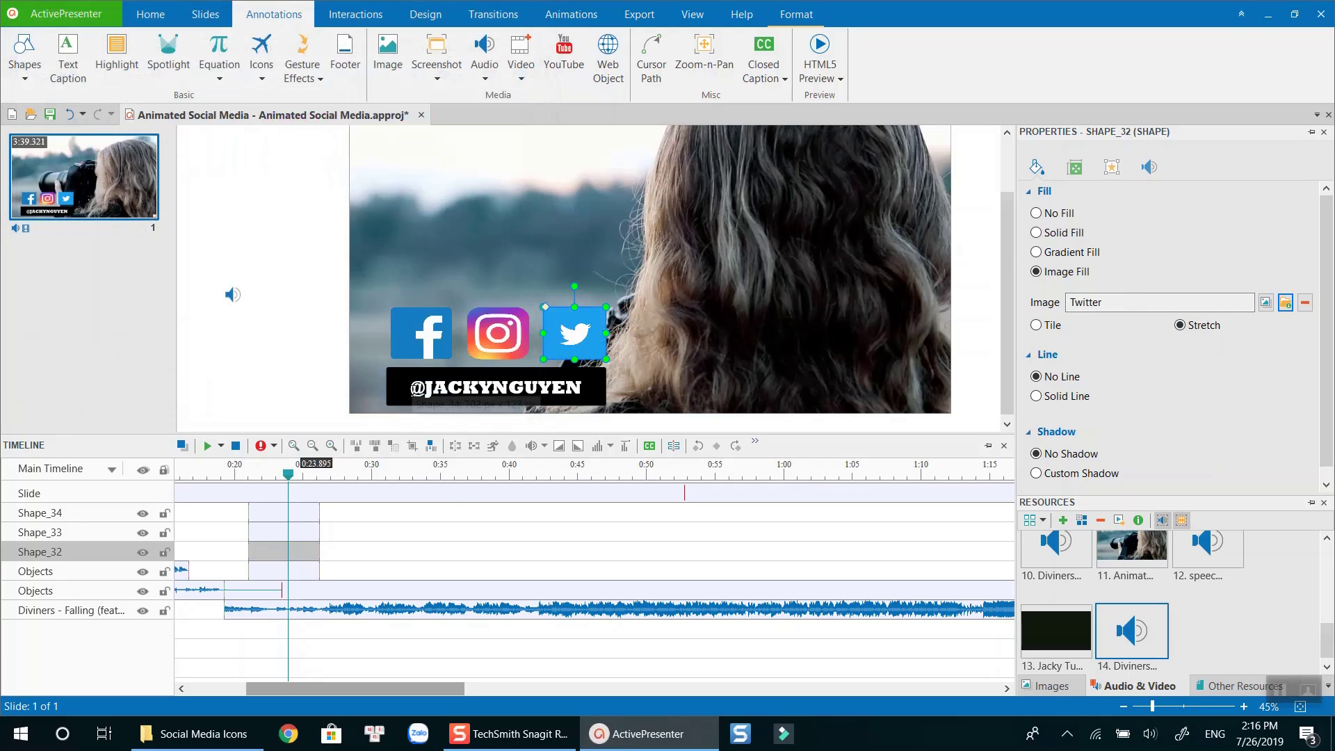
Preview the three icons and the handle bar by playing the timeline from about 0:18.377
click(445, 530)
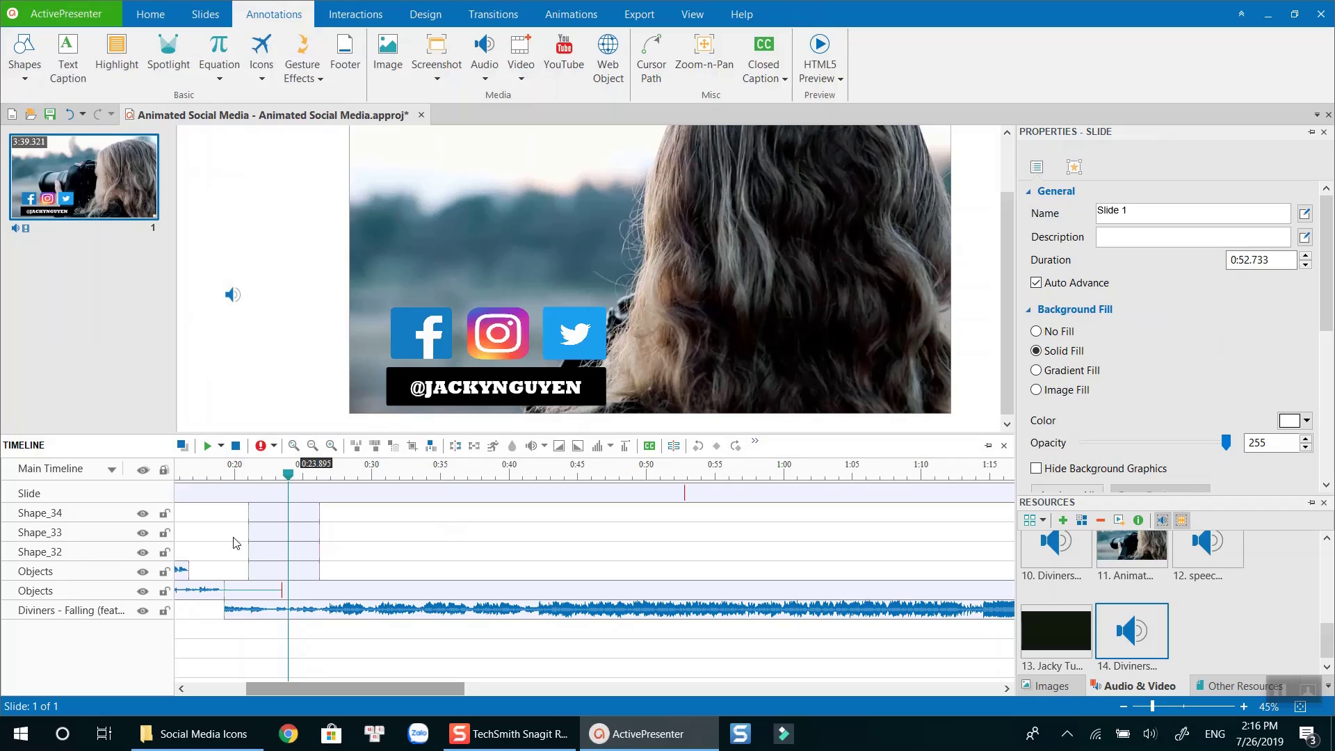
click(214, 479)
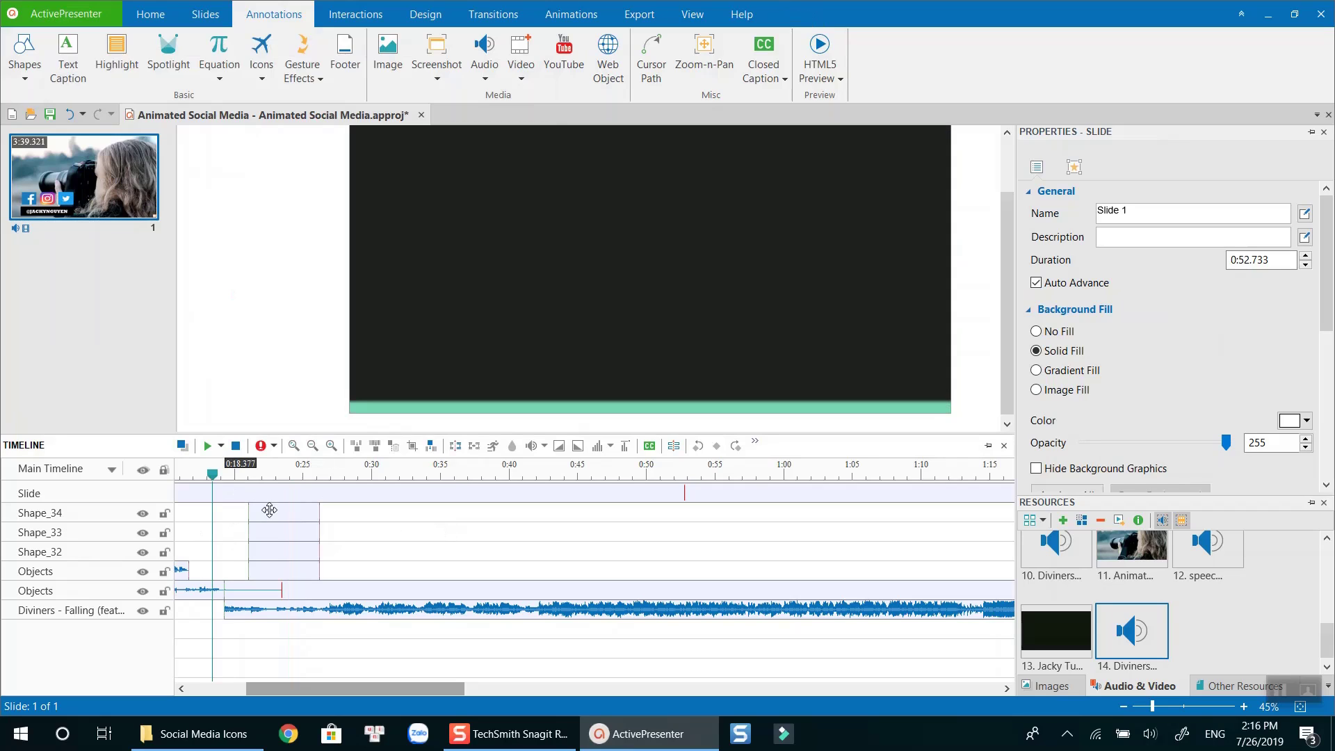
key(space)
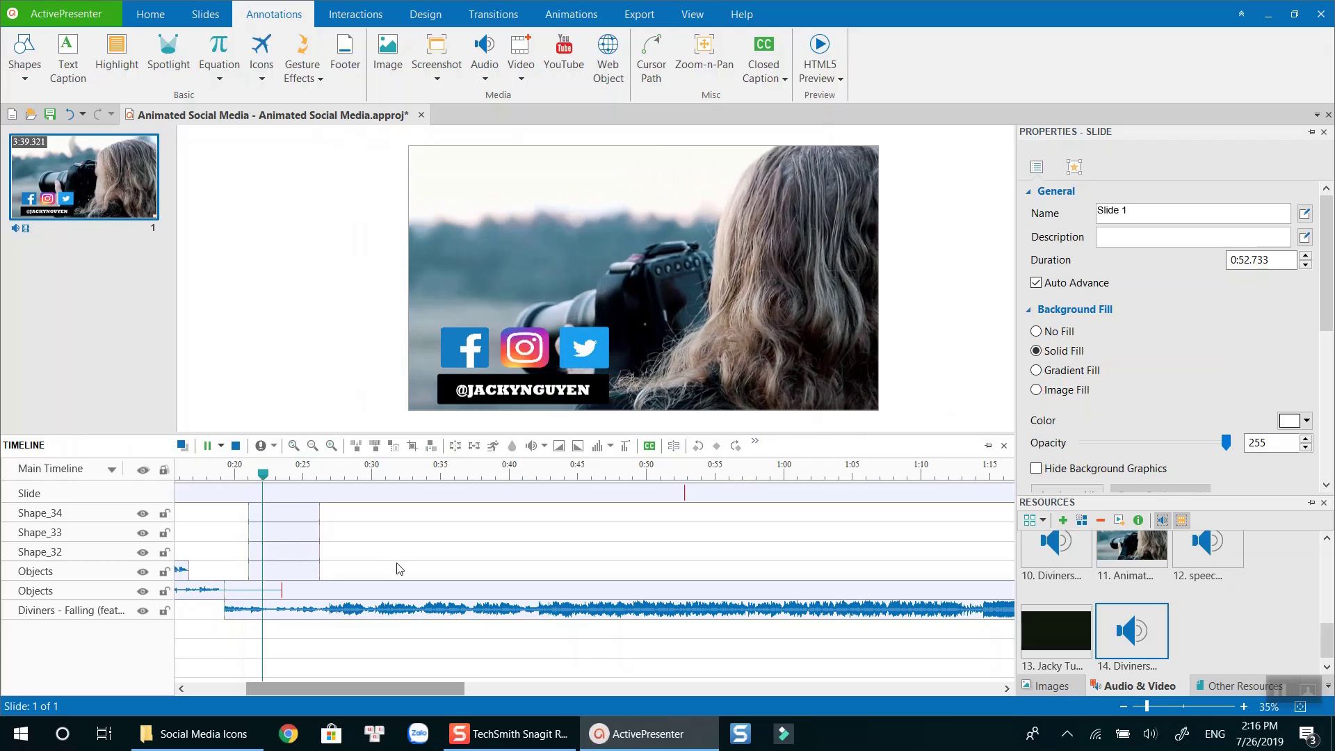
key(space)
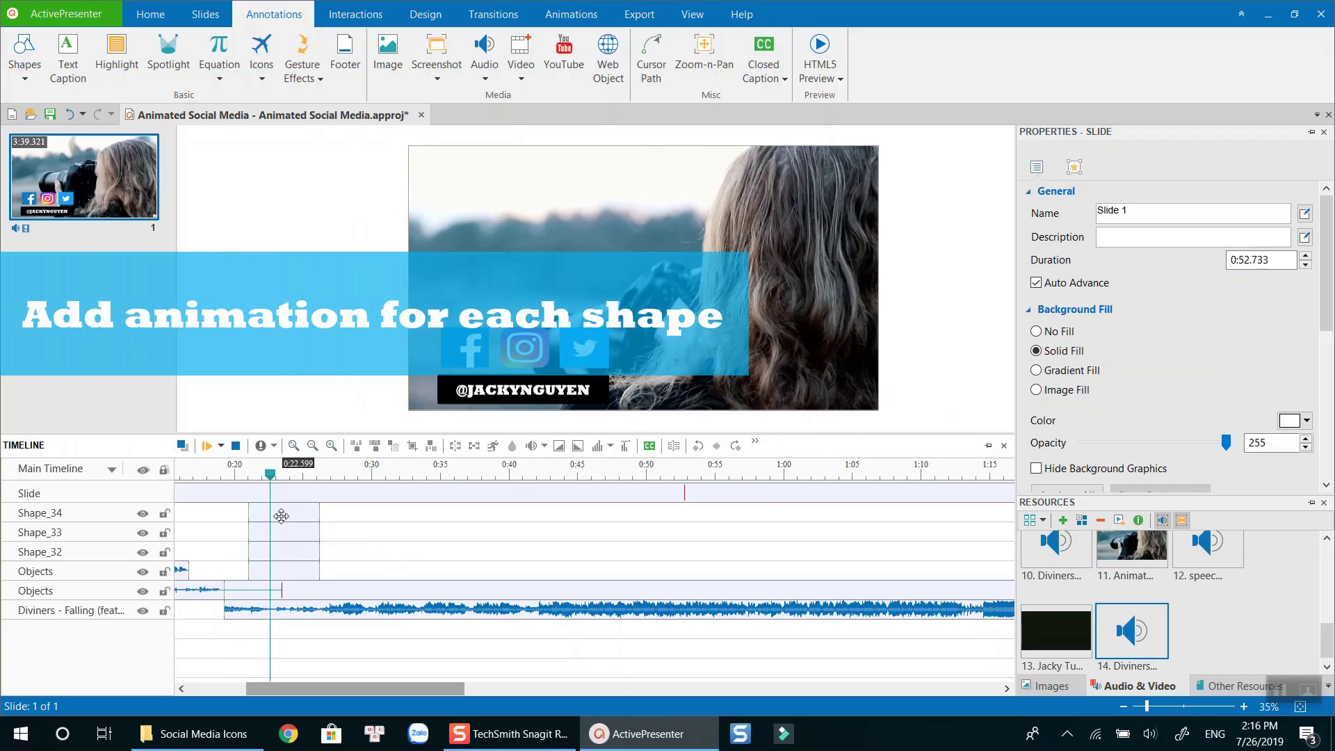
Give the black handle bar a Fly In entrance effect from the left and a Shrink & Turn exit effect
click(280, 515)
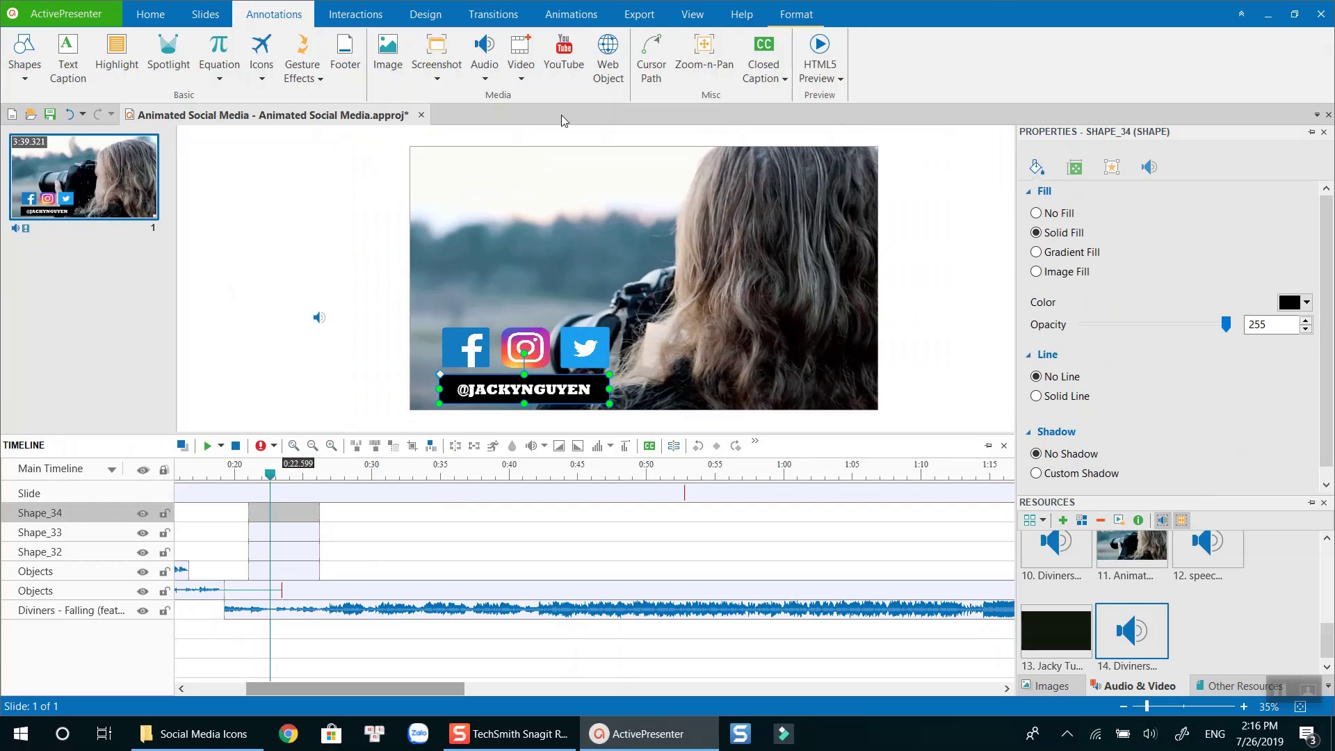
click(557, 15)
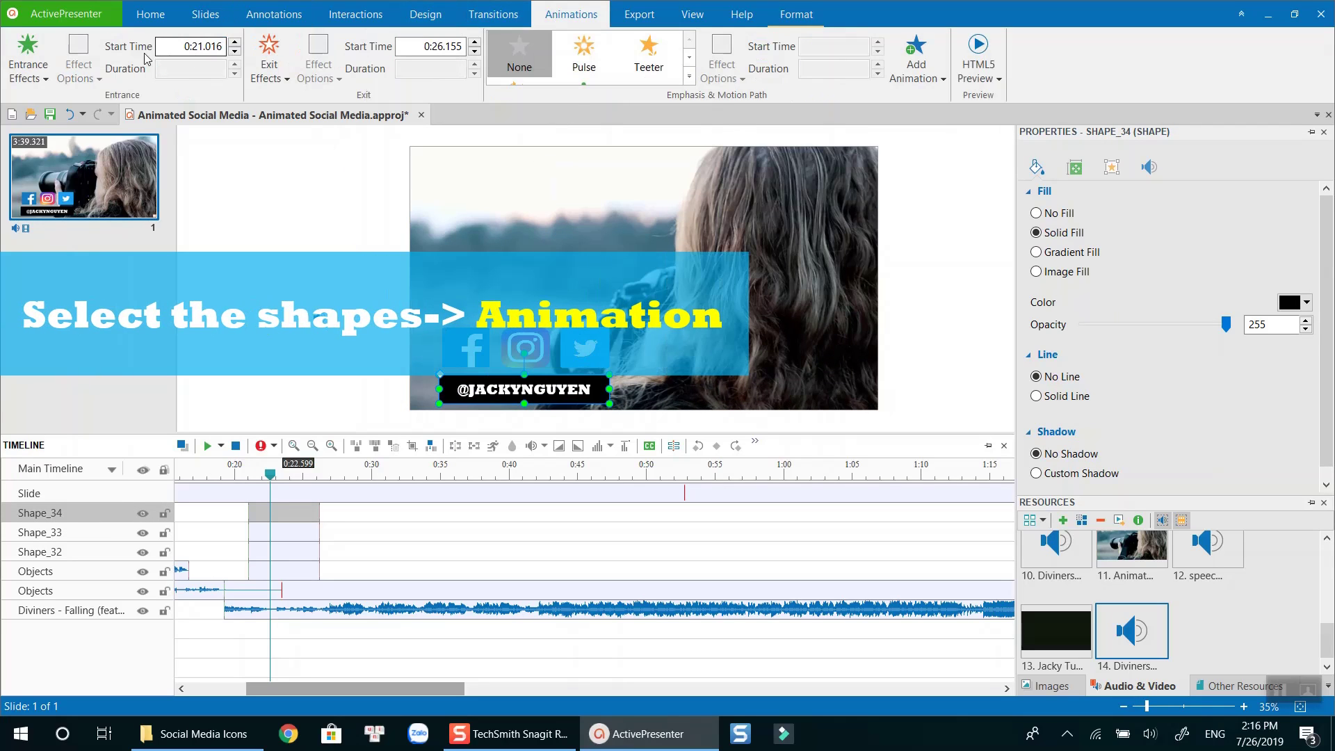
click(41, 75)
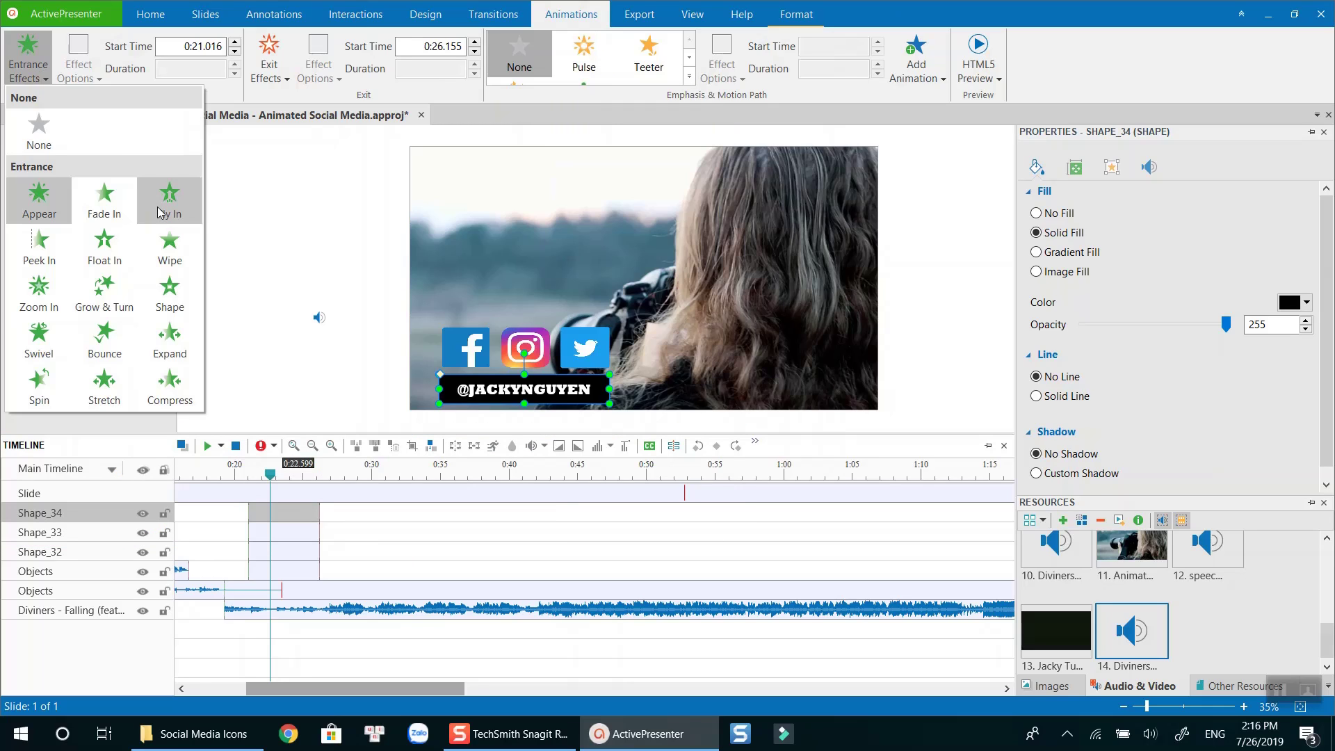
click(160, 211)
click(93, 81)
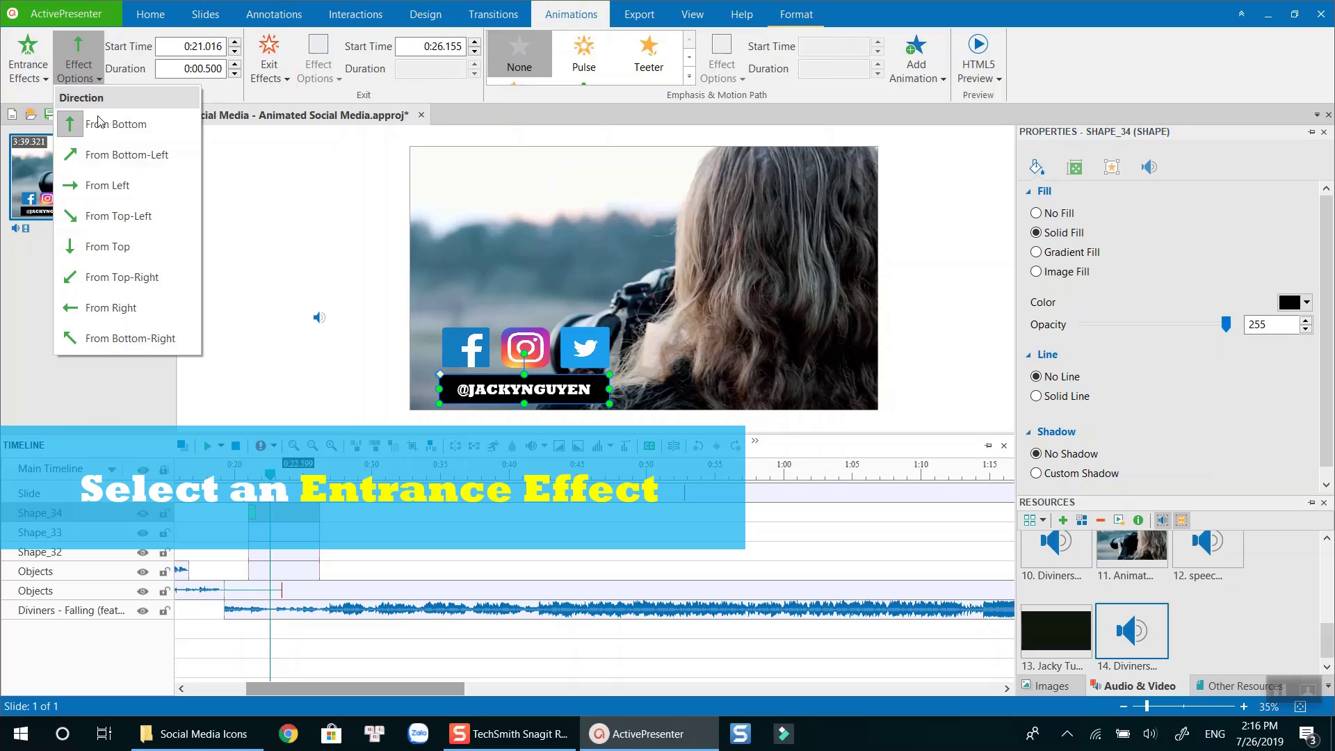
click(103, 196)
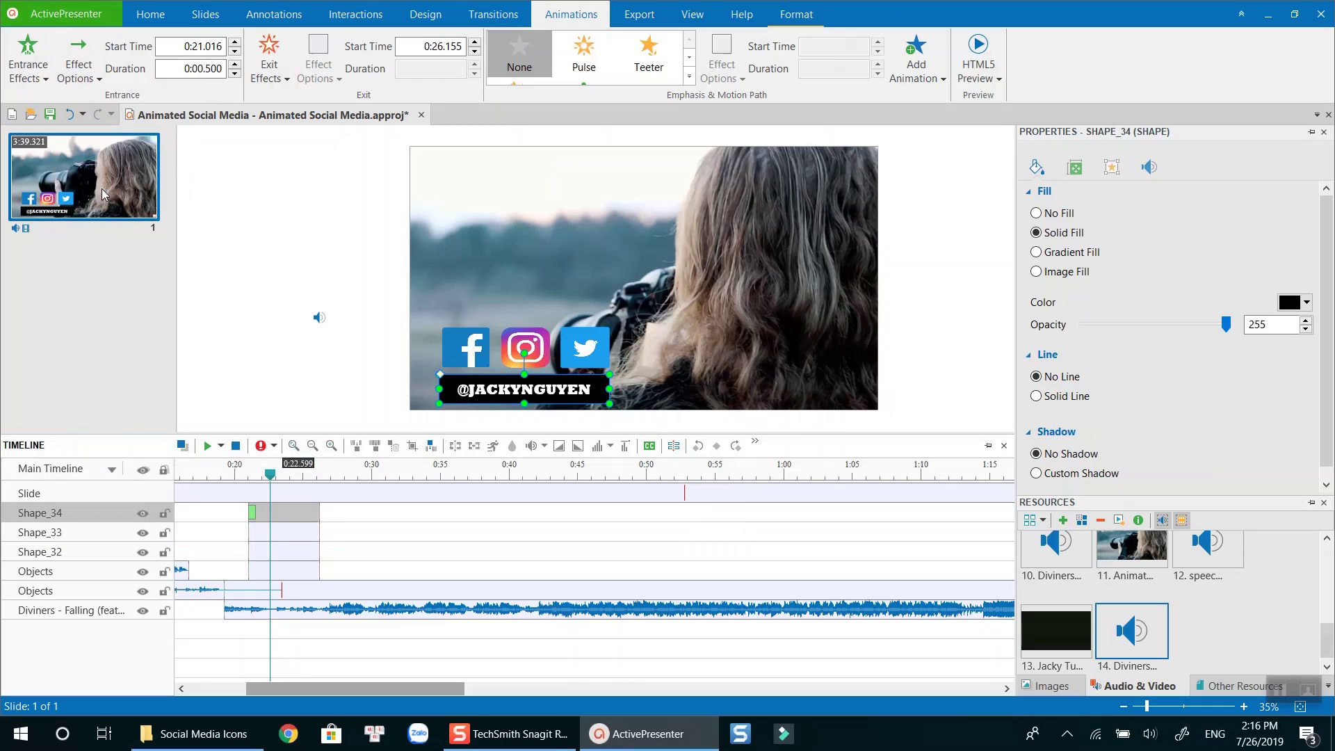
click(269, 56)
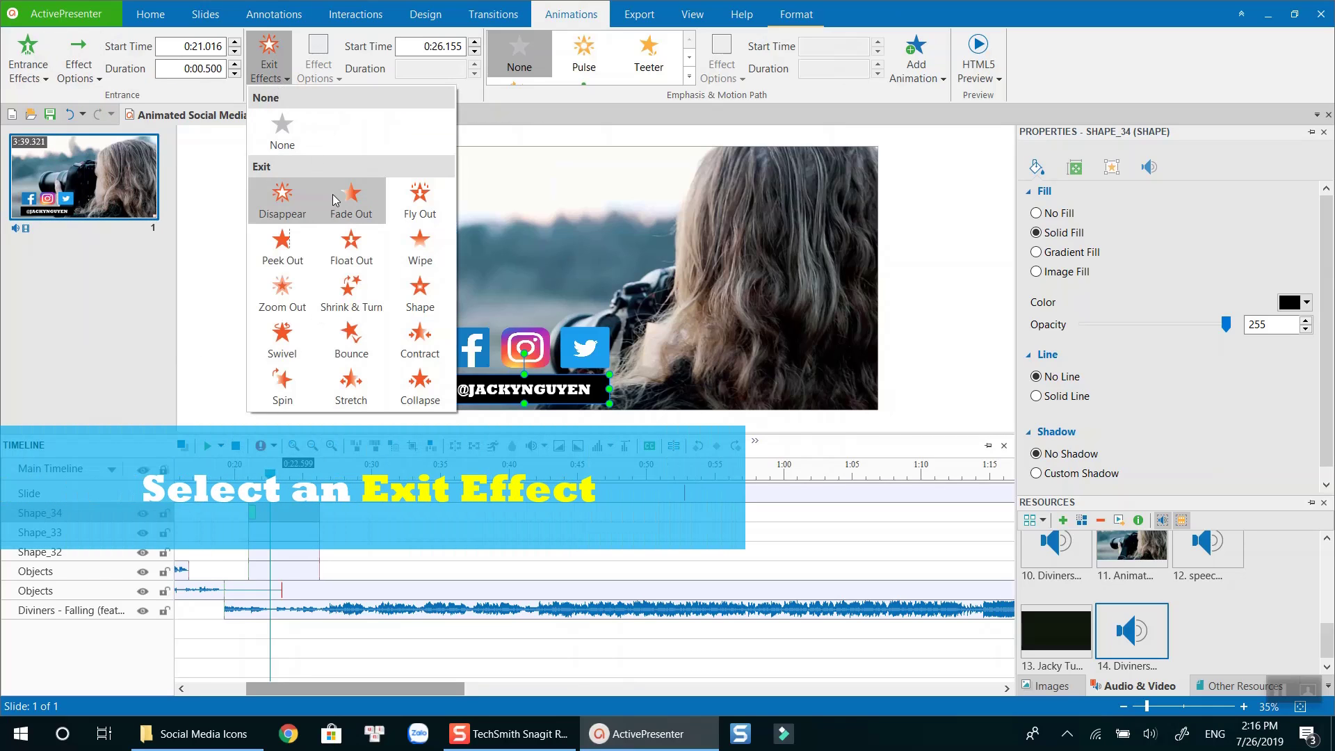
click(349, 303)
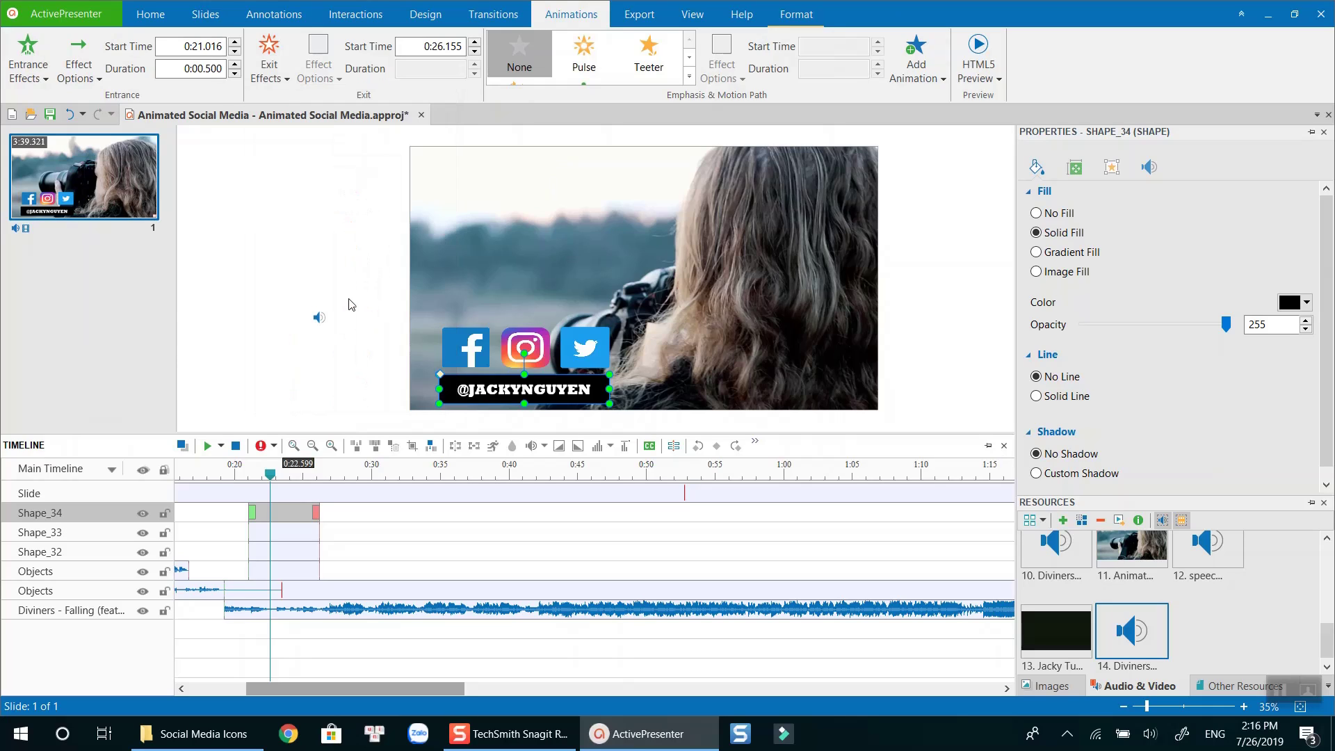
Apply a Zoom In entrance effect and a Shrink & Turn exit effect to the Instagram icon
click(299, 531)
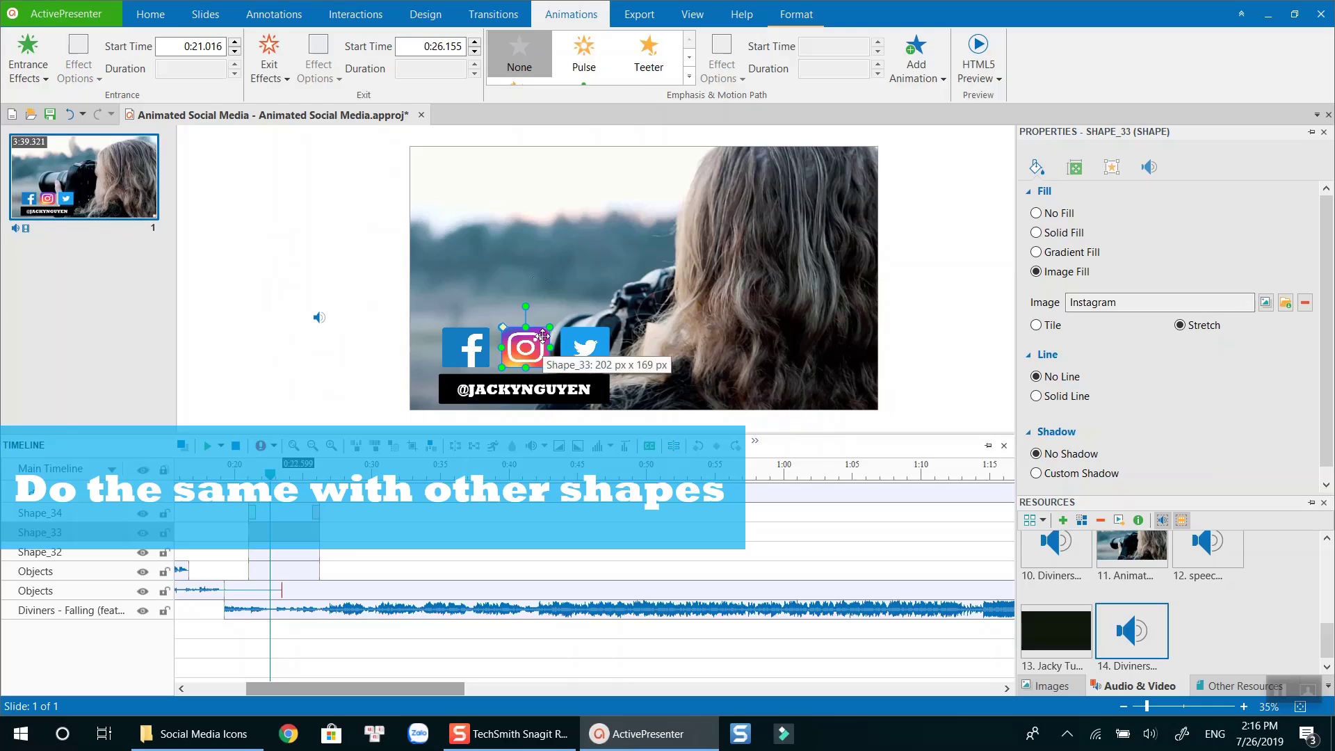
click(28, 59)
click(39, 293)
click(270, 67)
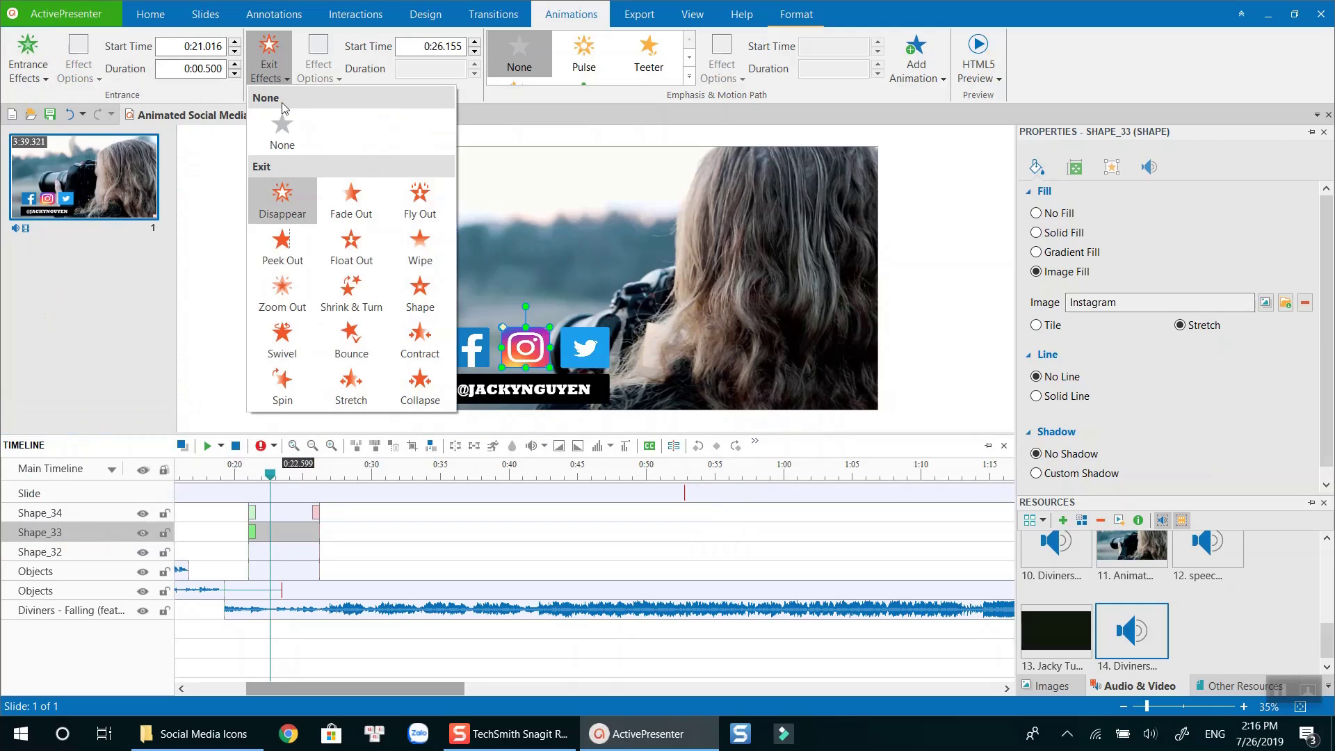
click(345, 309)
Apply a Float In entrance effect and a Shrink & Turn exit effect to the Facebook icon
click(477, 348)
click(28, 60)
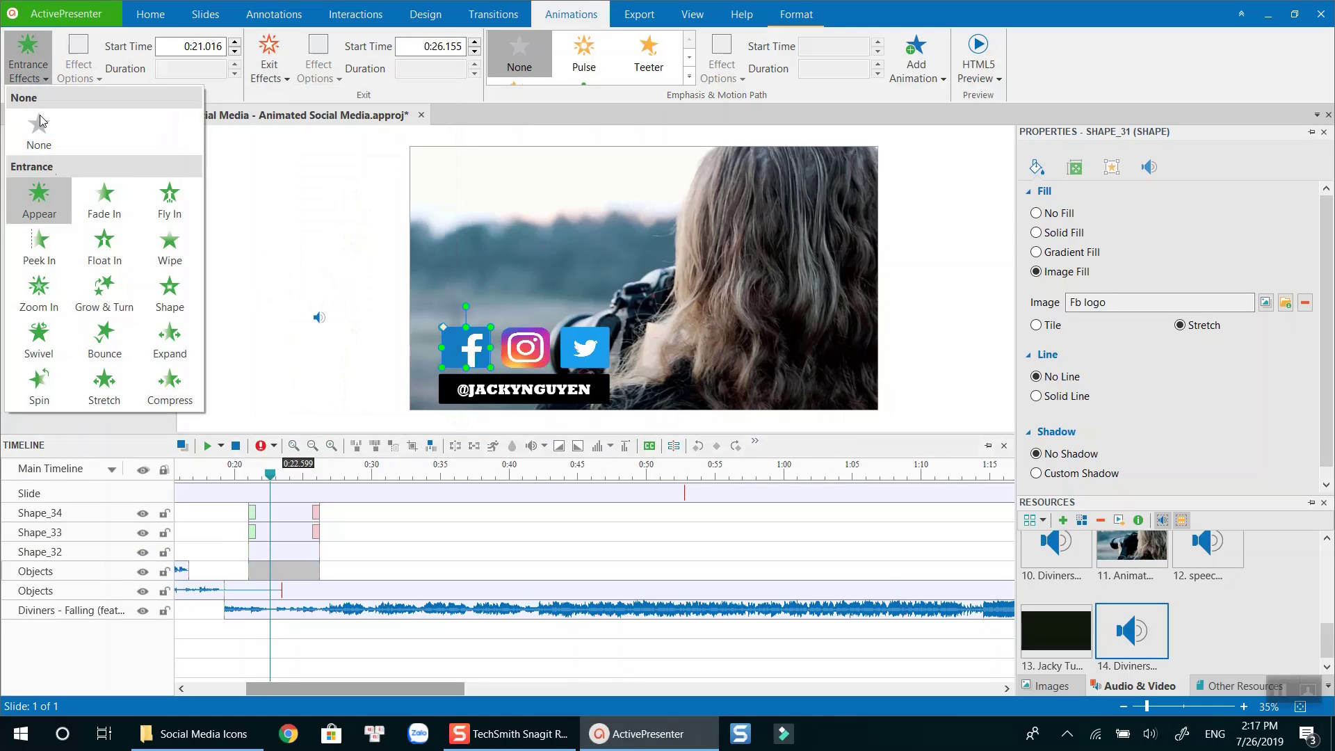
click(101, 247)
click(270, 66)
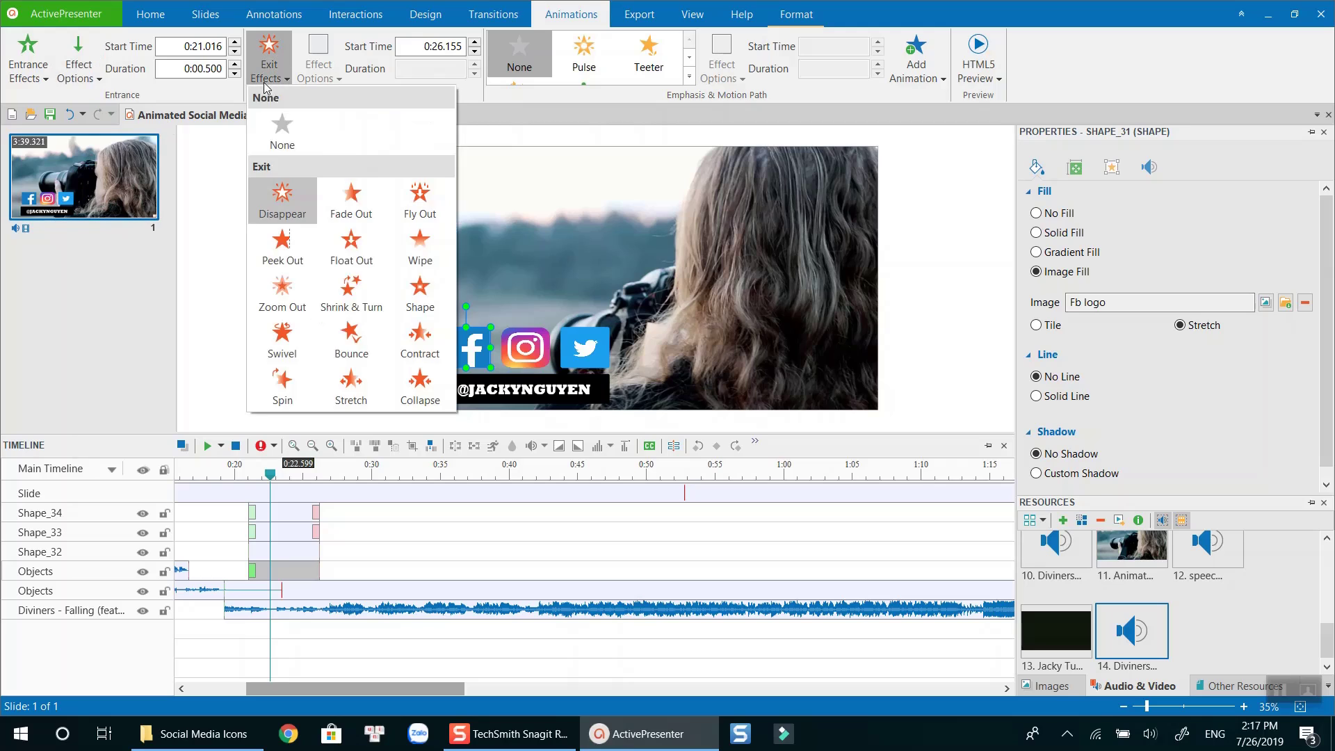
click(345, 308)
Add an entrance effect and a Shrink & Turn exit effect to the Twitter icon
click(585, 347)
click(38, 73)
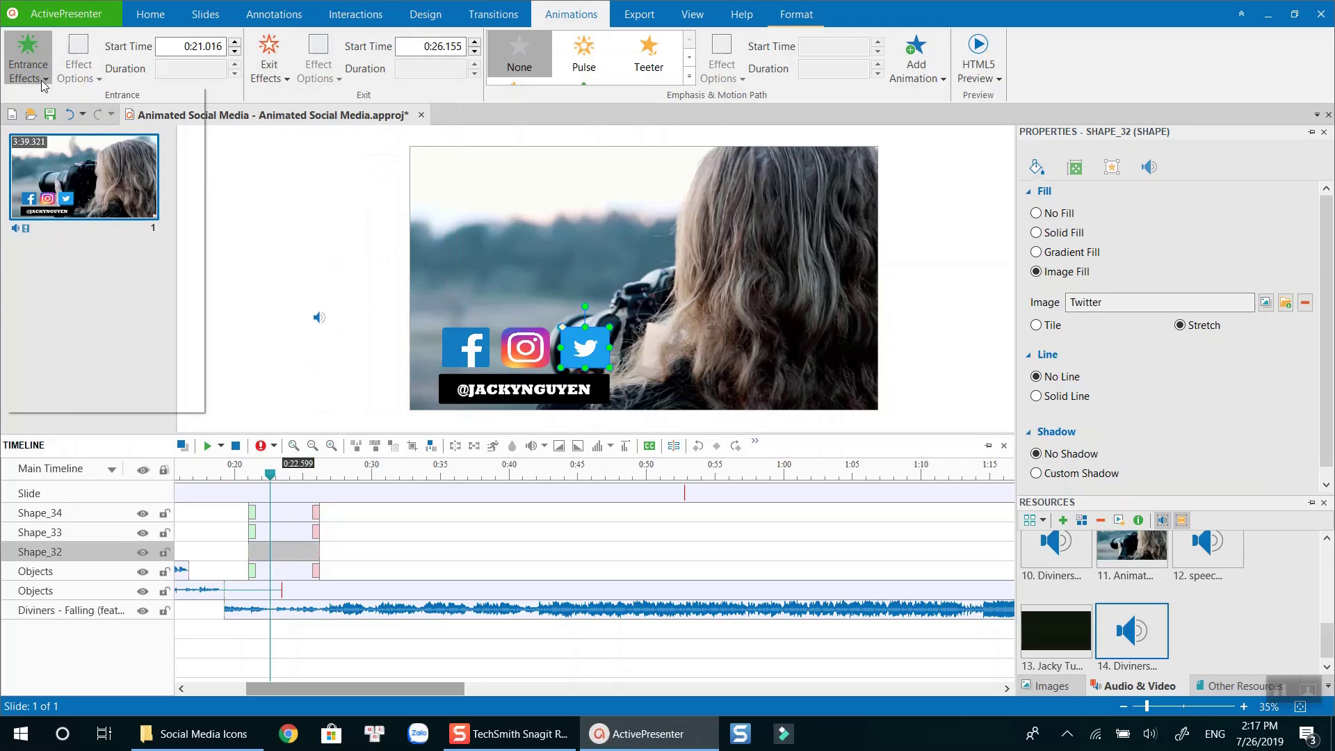
click(101, 247)
click(270, 66)
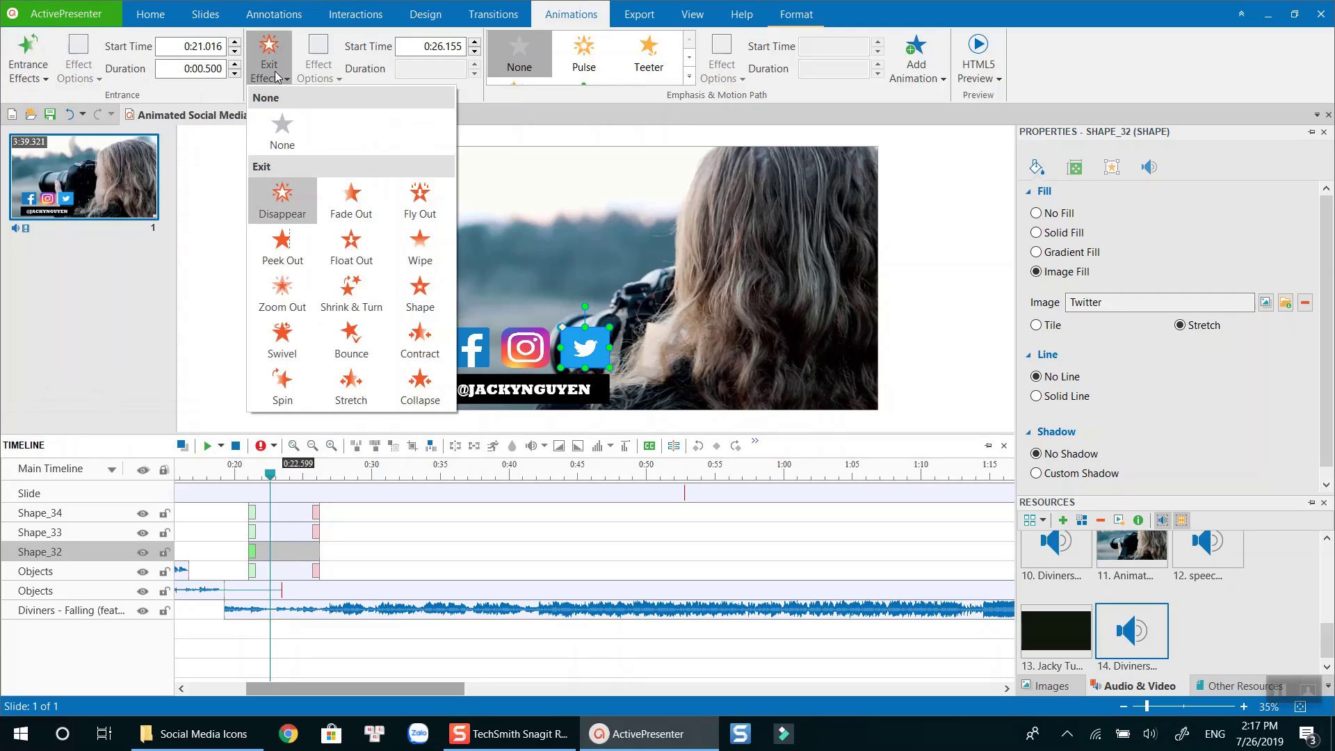
click(348, 306)
Play back the timeline around the four shapes to check their entrance animations
click(348, 303)
key(space)
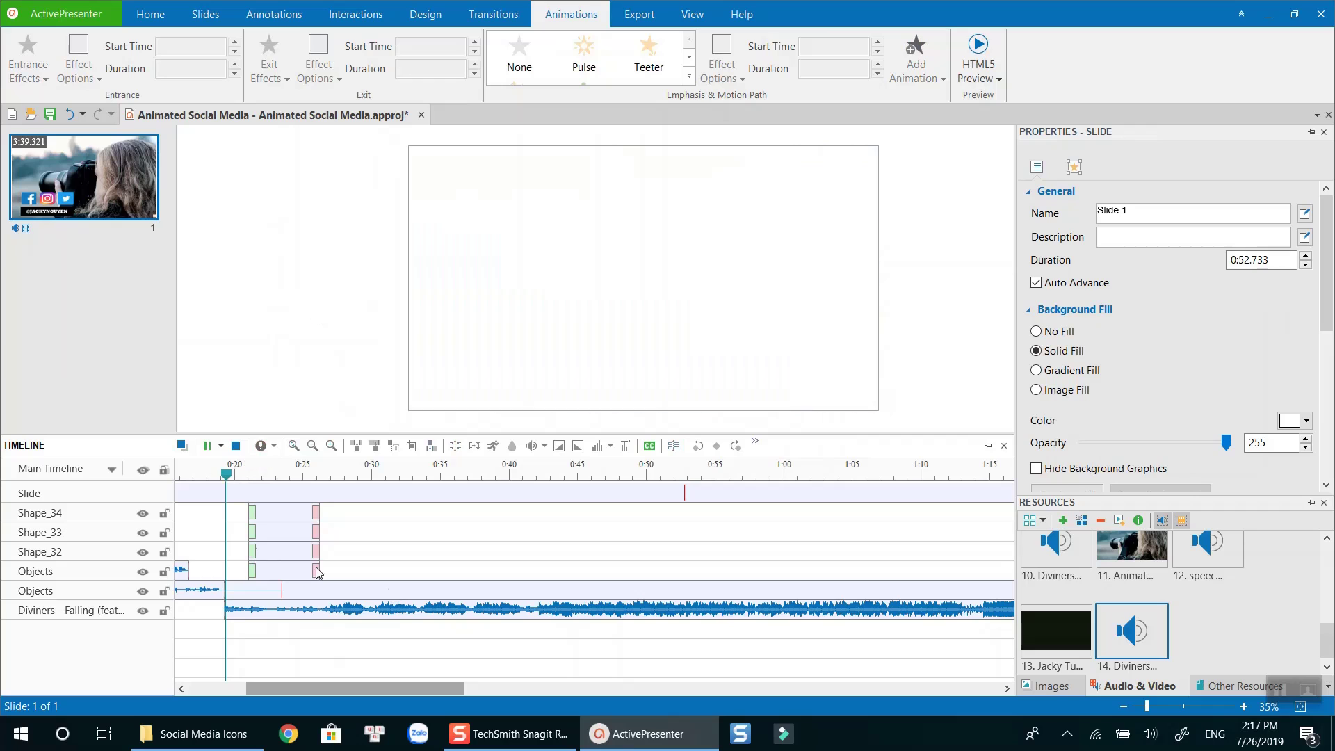
key(space)
scroll(295, 656, up, 3)
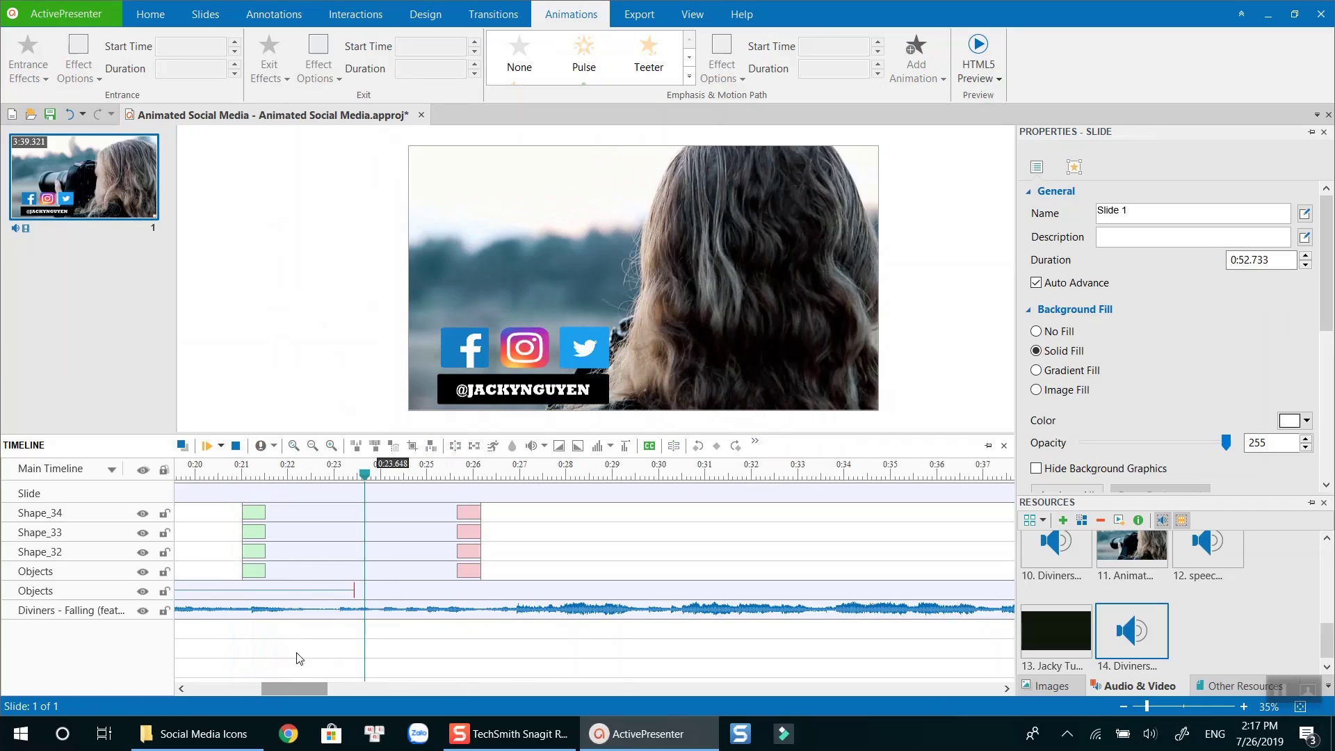
Lengthen the entrance effects of the three logo icons and the handle bar to about 1.025 seconds each on the timeline
click(262, 510)
click(264, 547)
drag(265, 533, 290, 513)
drag(265, 570, 290, 571)
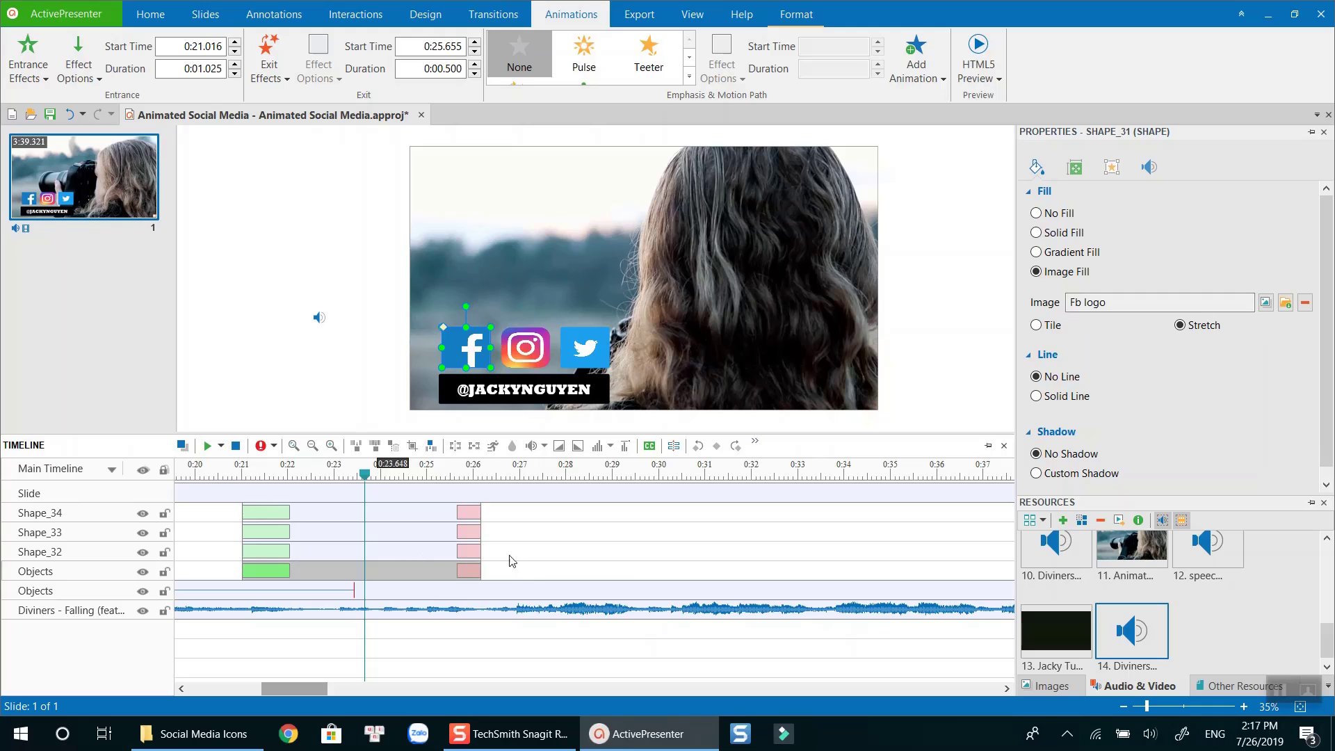
Extend all four shapes together to end at about 0:26.7 on the timeline and play back their animations
mouse_move(511, 560)
mouse_down()
mouse_move(490, 506)
mouse_move(491, 576)
mouse_up()
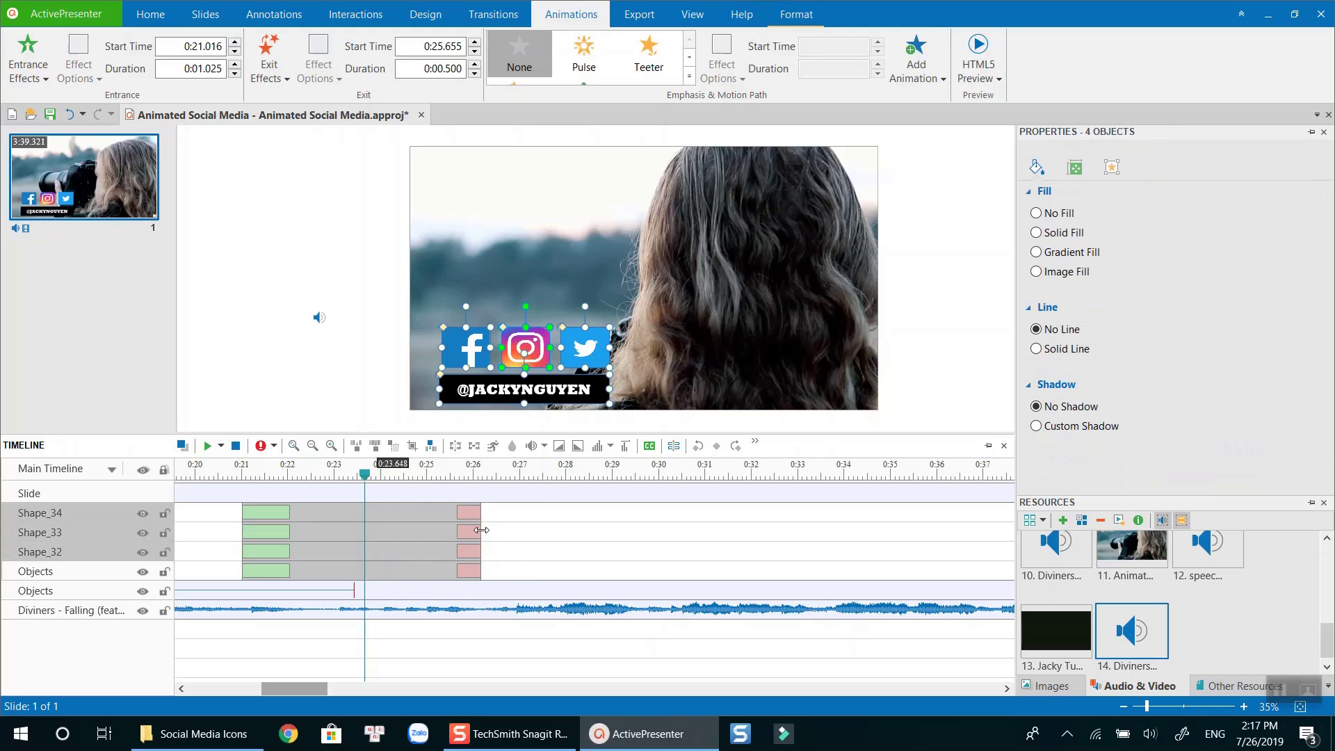
drag(481, 531, 507, 531)
click(328, 563)
key(space)
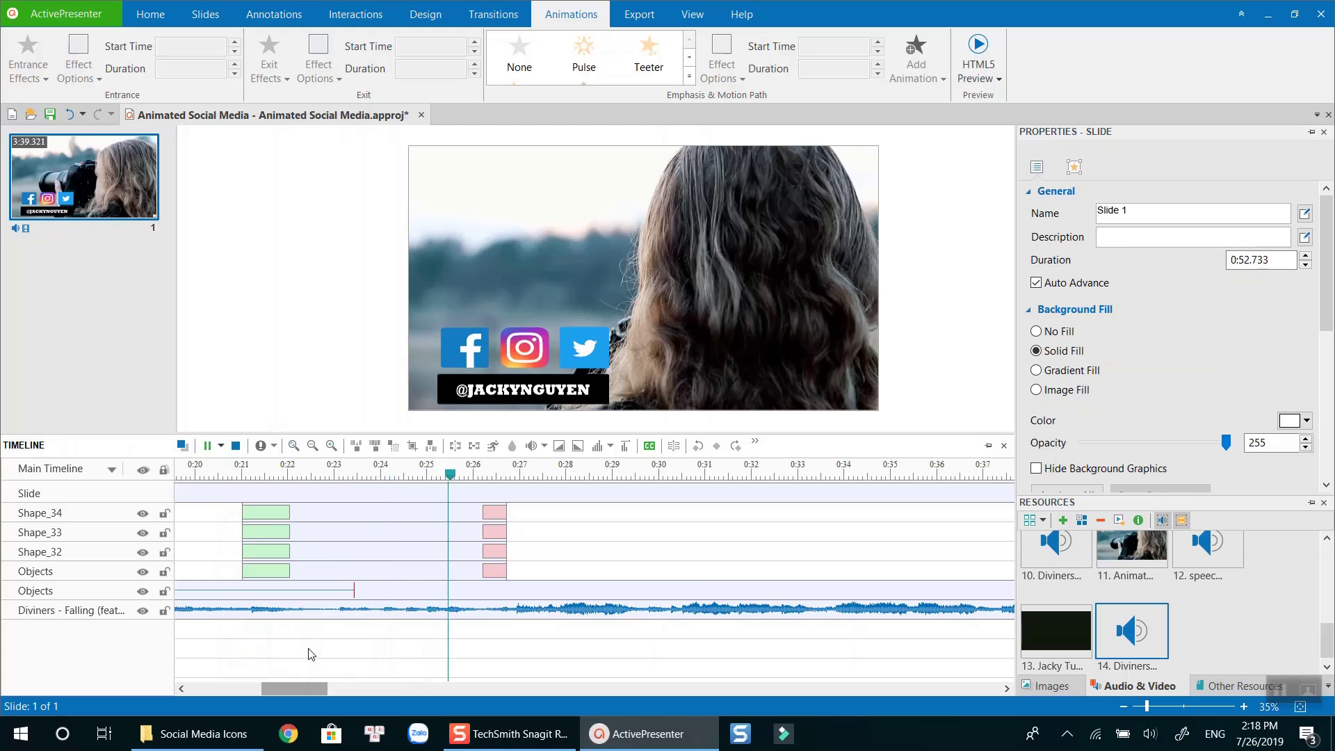
scroll(307, 650, down, 3)
key(space)
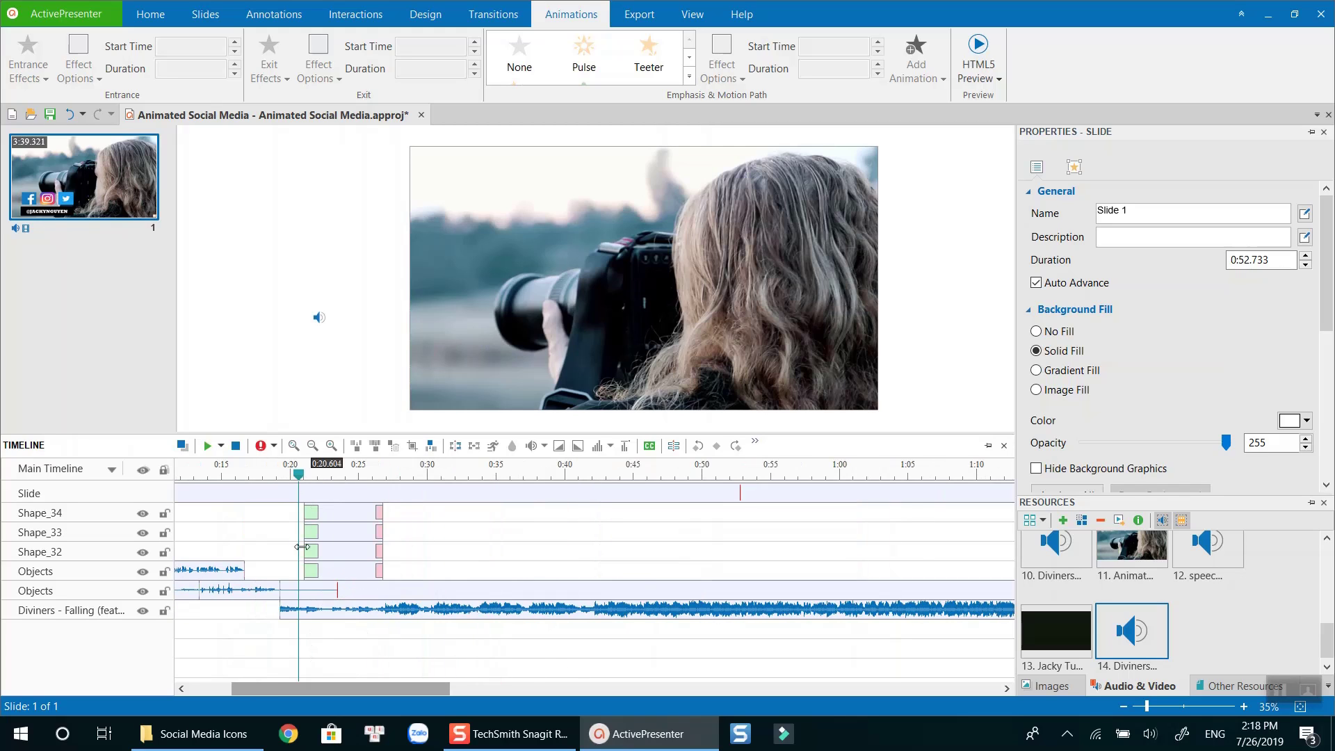
Switch to File Explorer, open the Sound Effects Pack #3 folder and select a swoosh sound effect
click(252, 734)
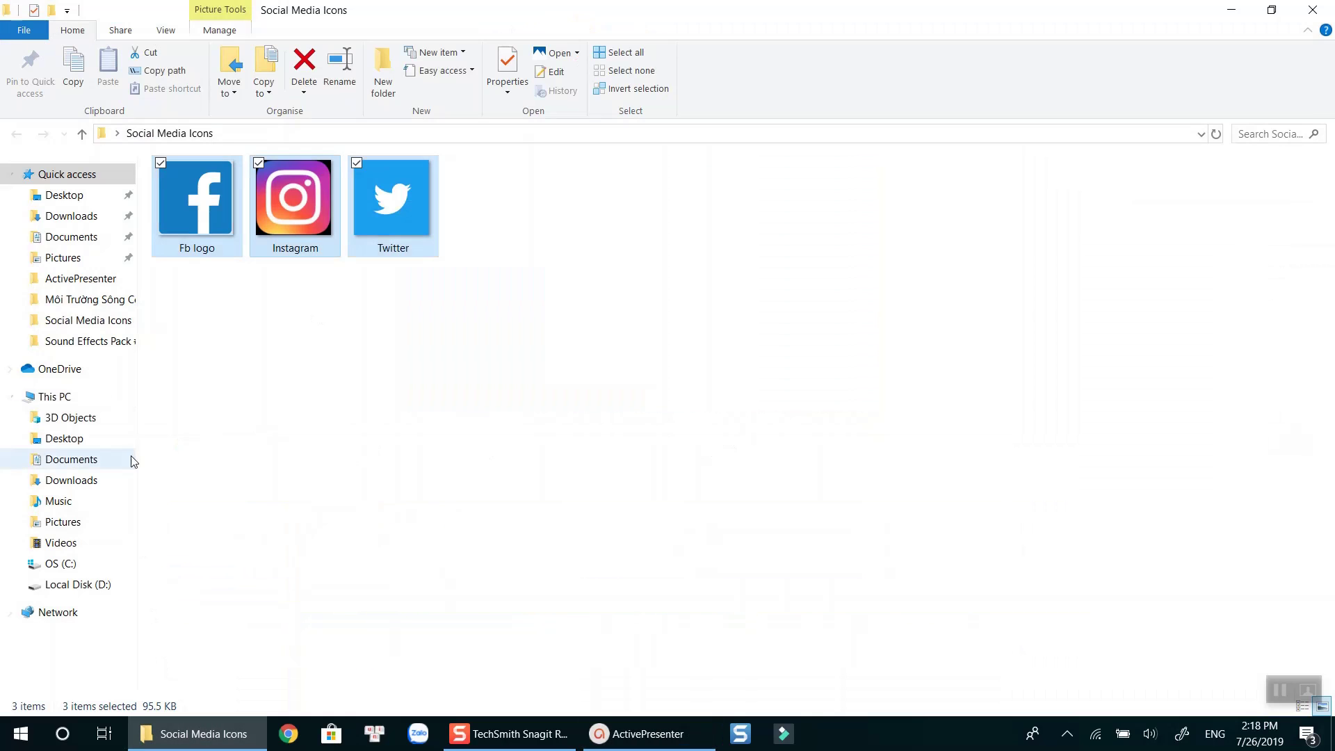
click(84, 342)
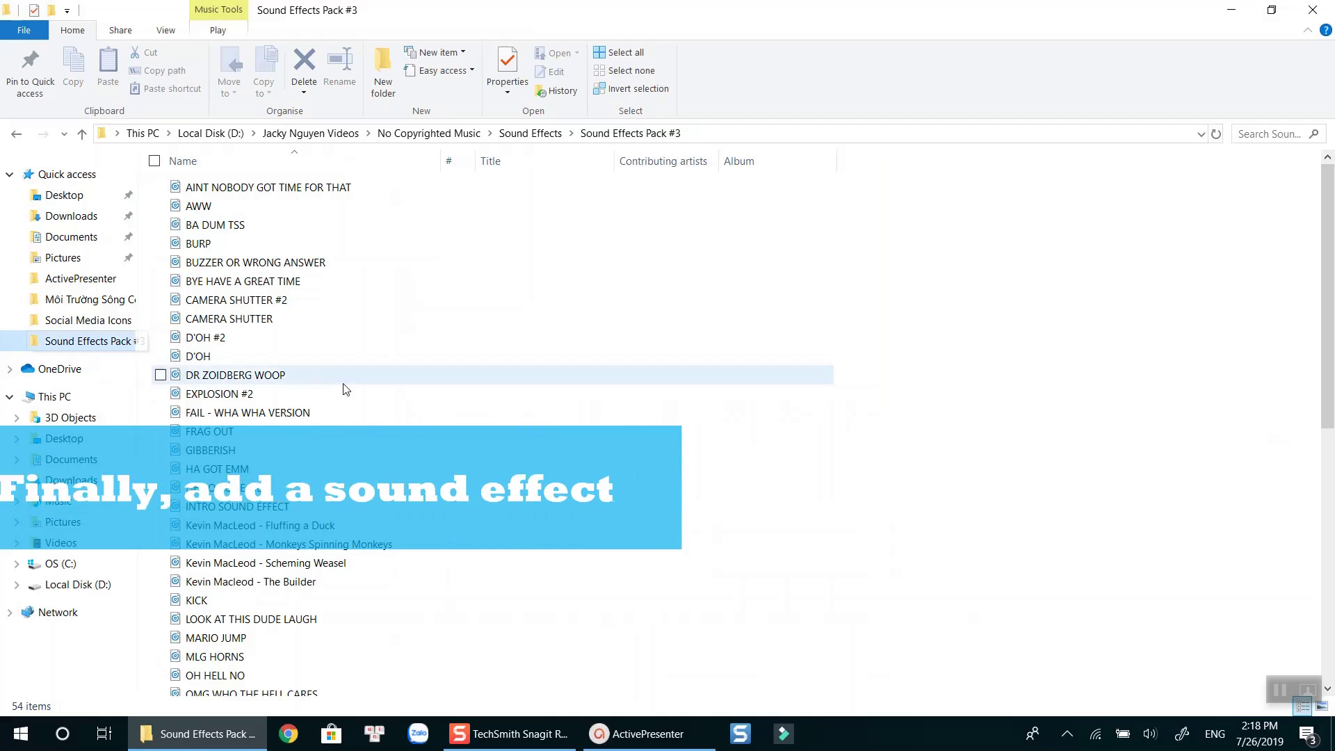
scroll(348, 392, down, 1)
scroll(364, 404, down, 6)
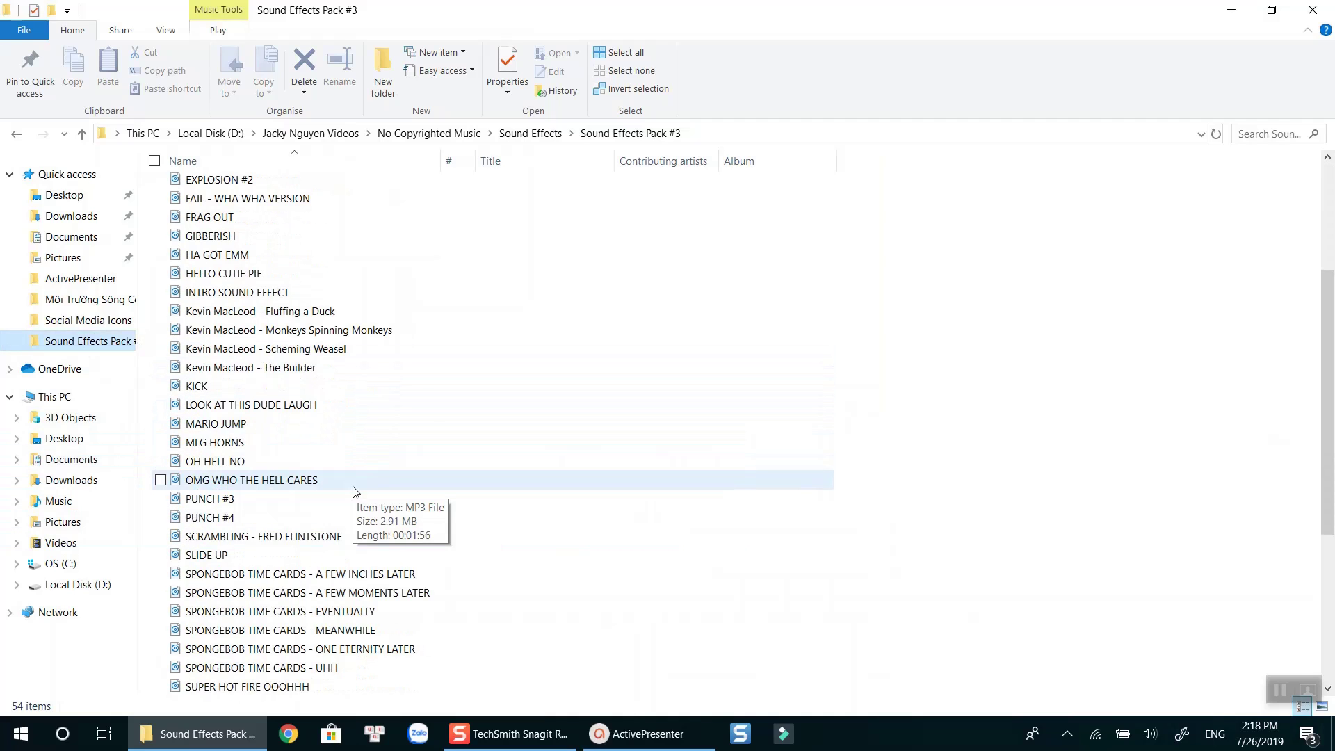
scroll(346, 489, down, 2)
click(231, 520)
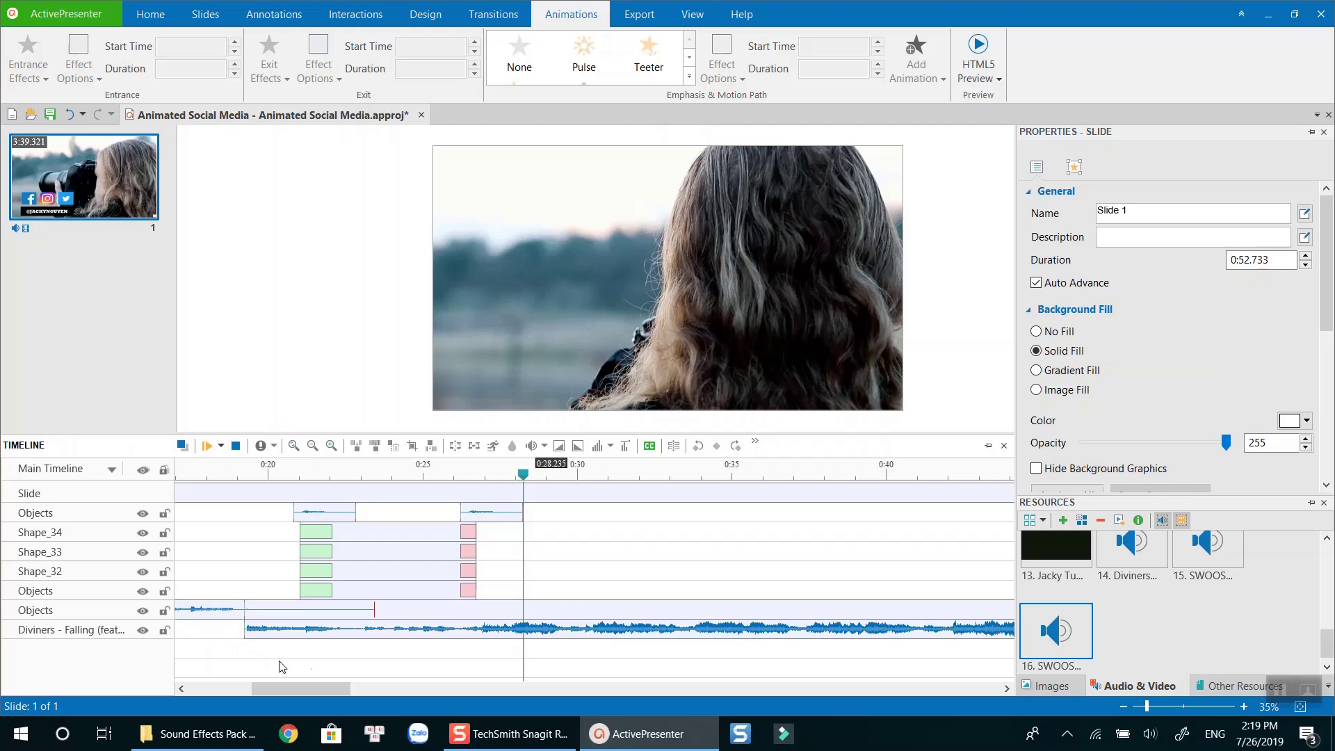
Open the video export settings for the project
scroll(384, 608, down, 2)
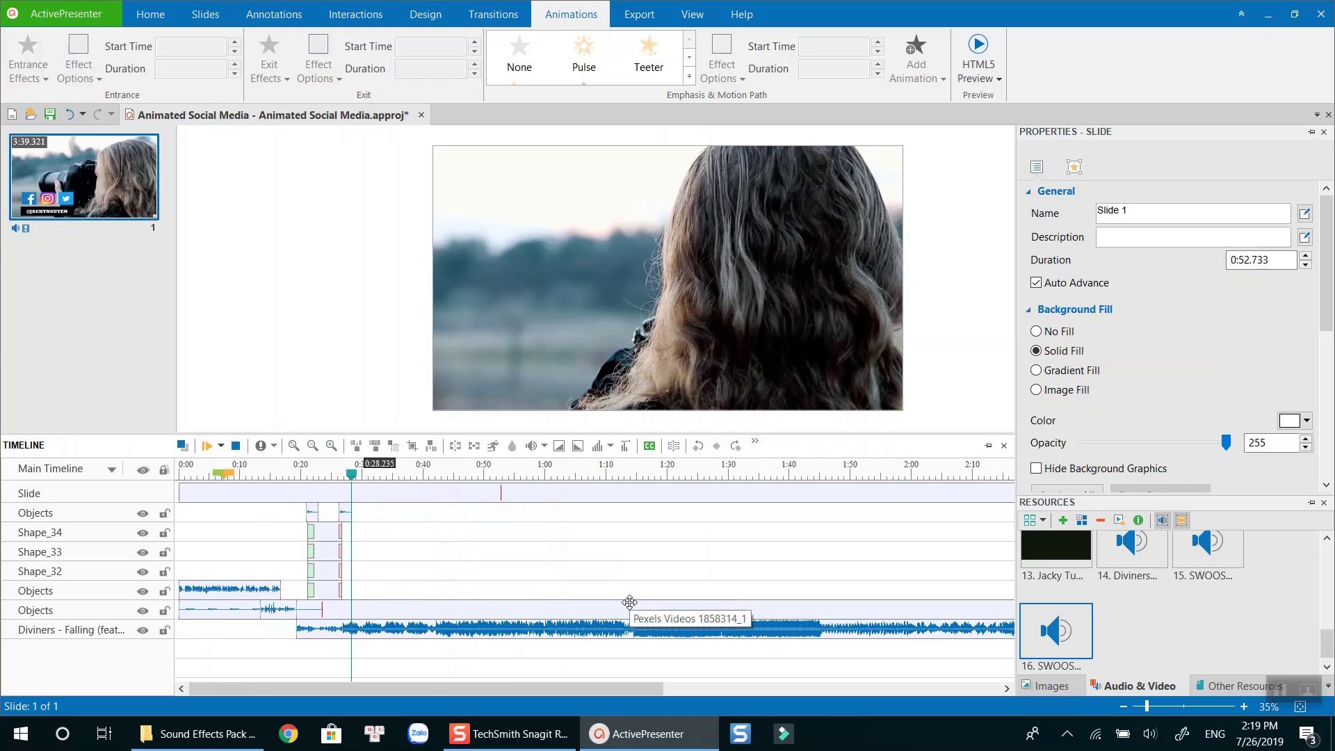
click(639, 15)
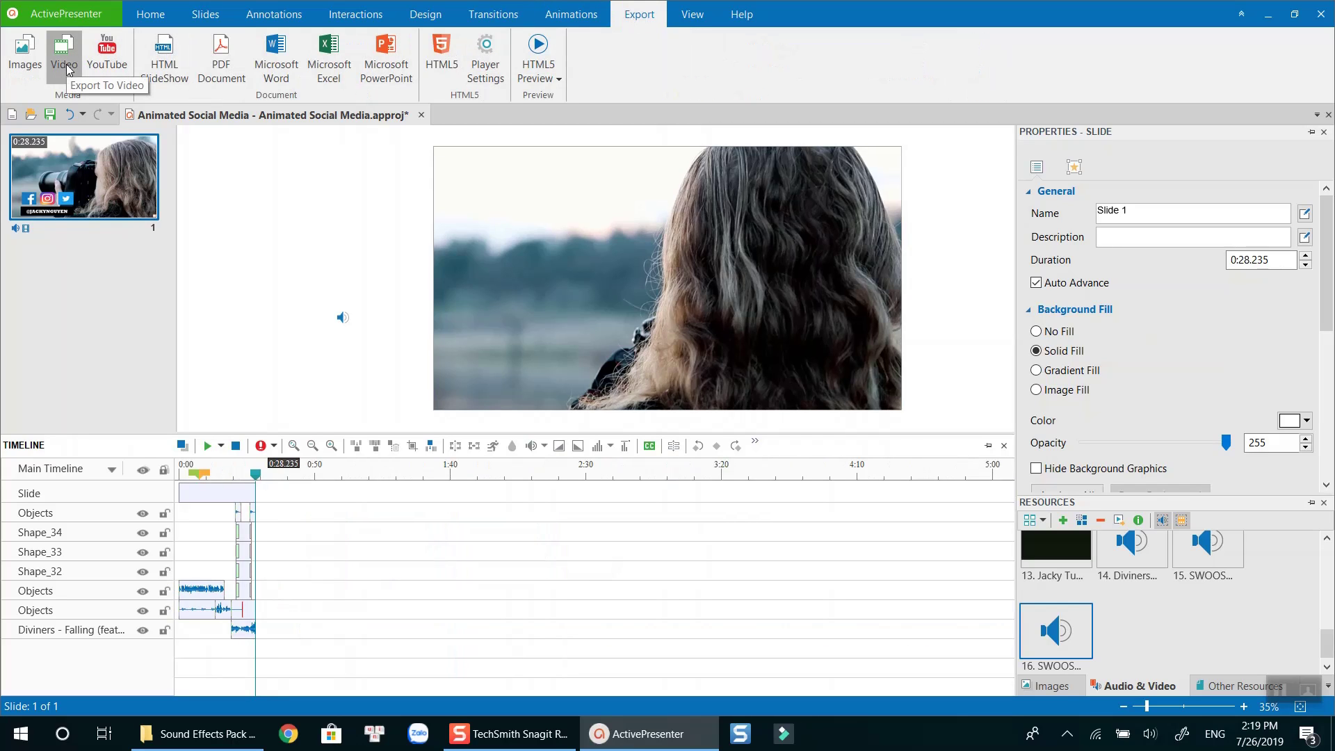
click(66, 64)
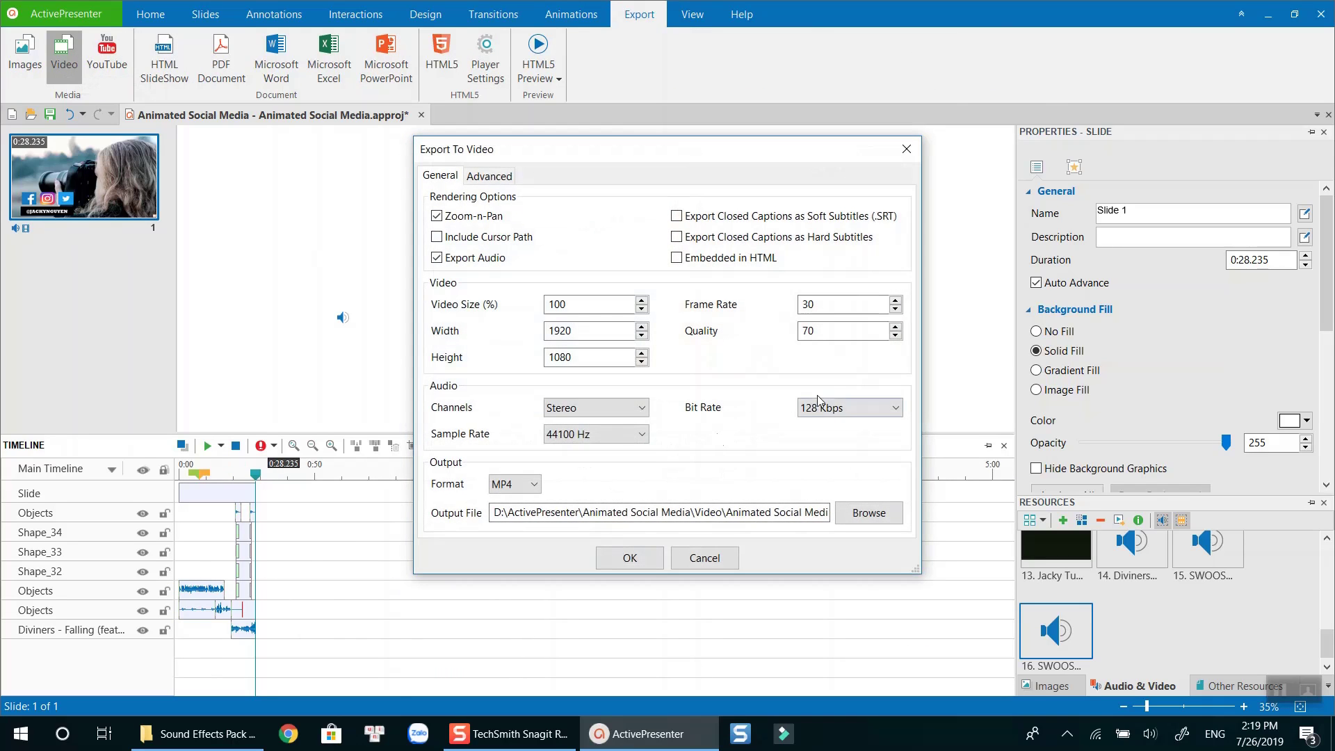